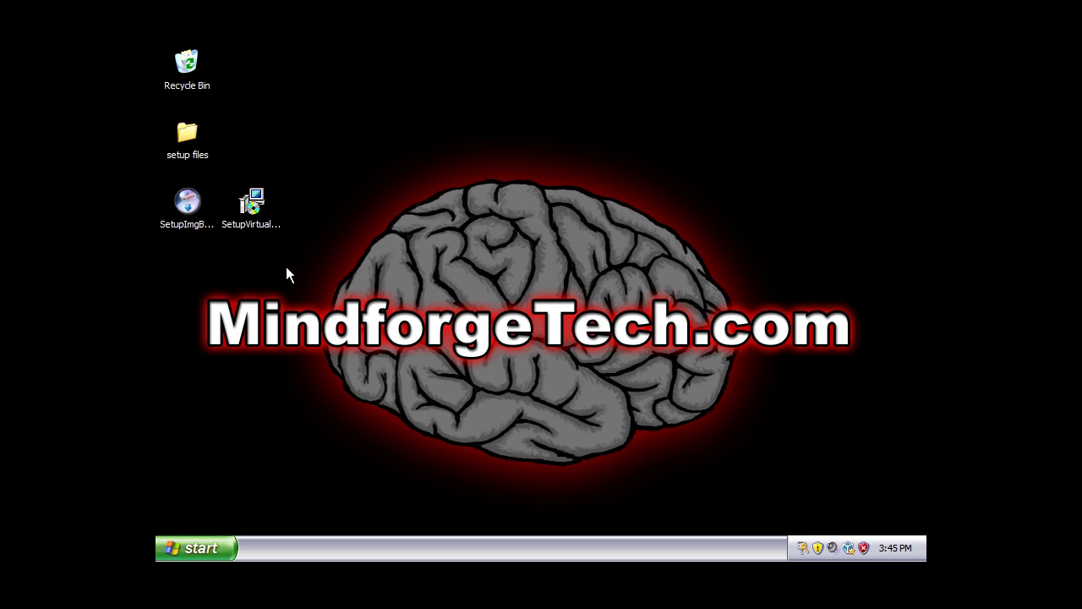
In Firefox, look up ImgBurn's download page and its BetaNews mirror on the official ImgBurn website, closing those pages when finished
click(212, 543)
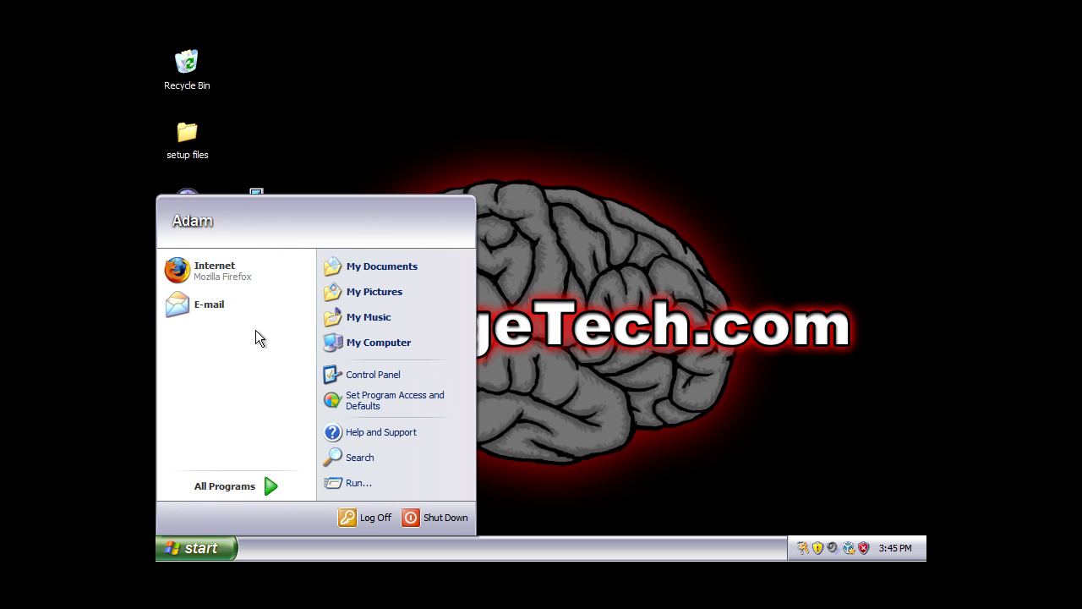
click(226, 273)
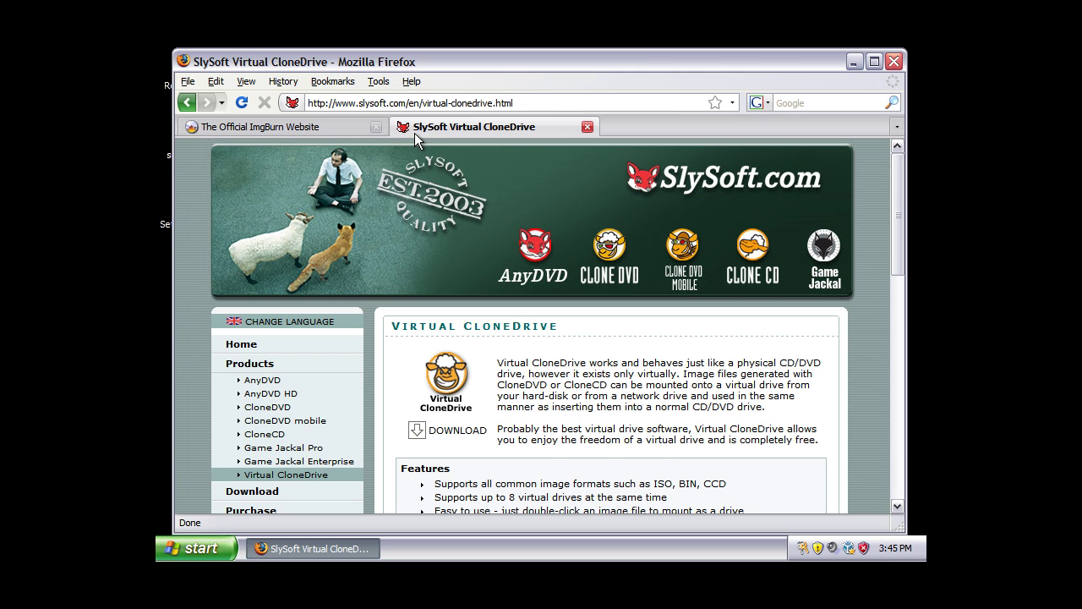
click(296, 130)
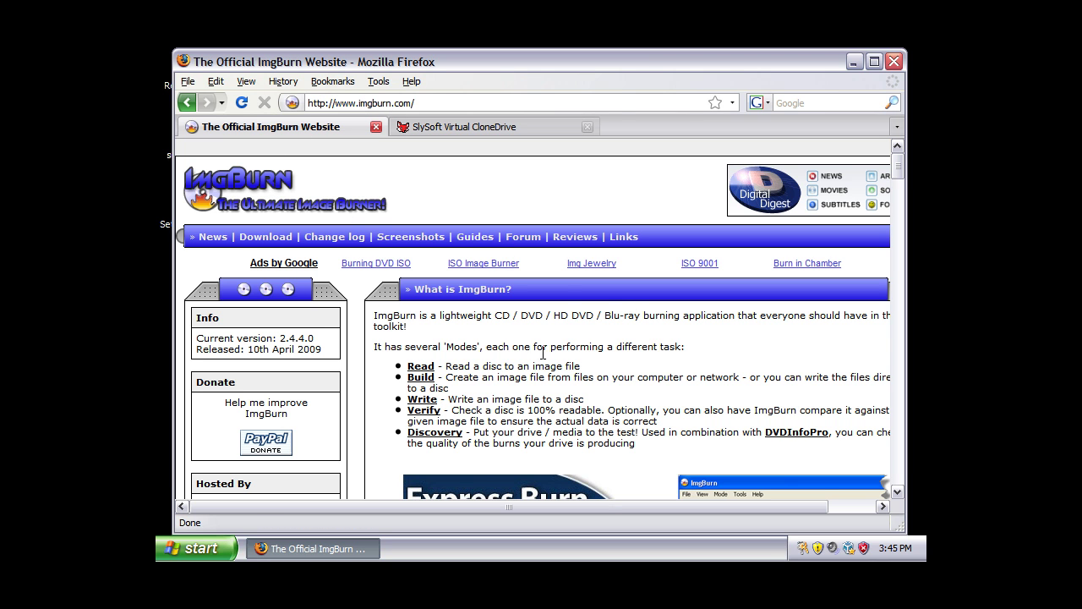
click(256, 238)
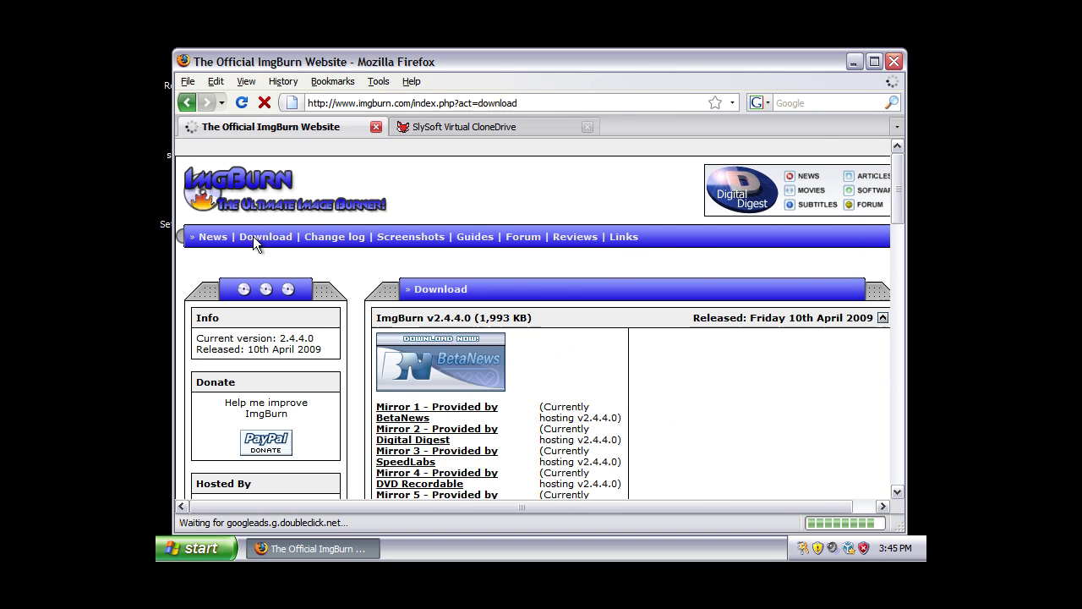
scroll(533, 332, down, 2)
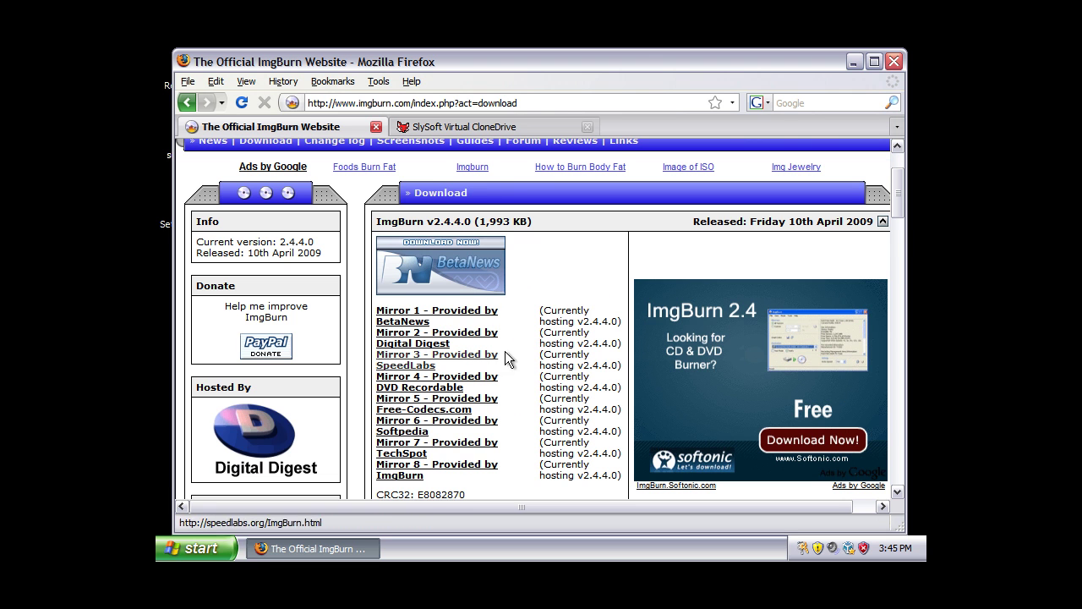
click(464, 318)
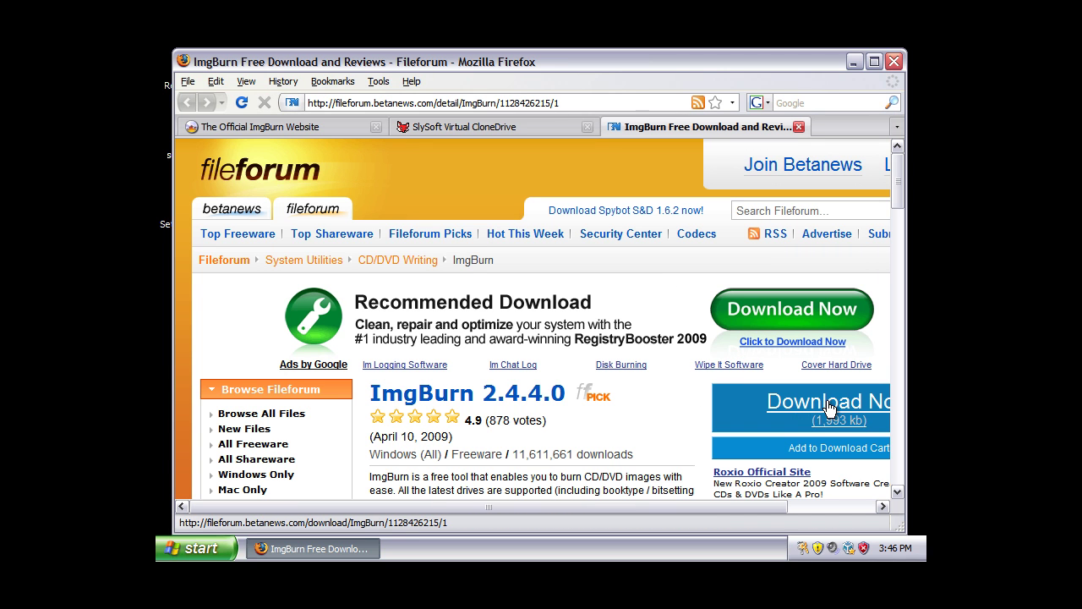
click(704, 129)
middle_click(705, 128)
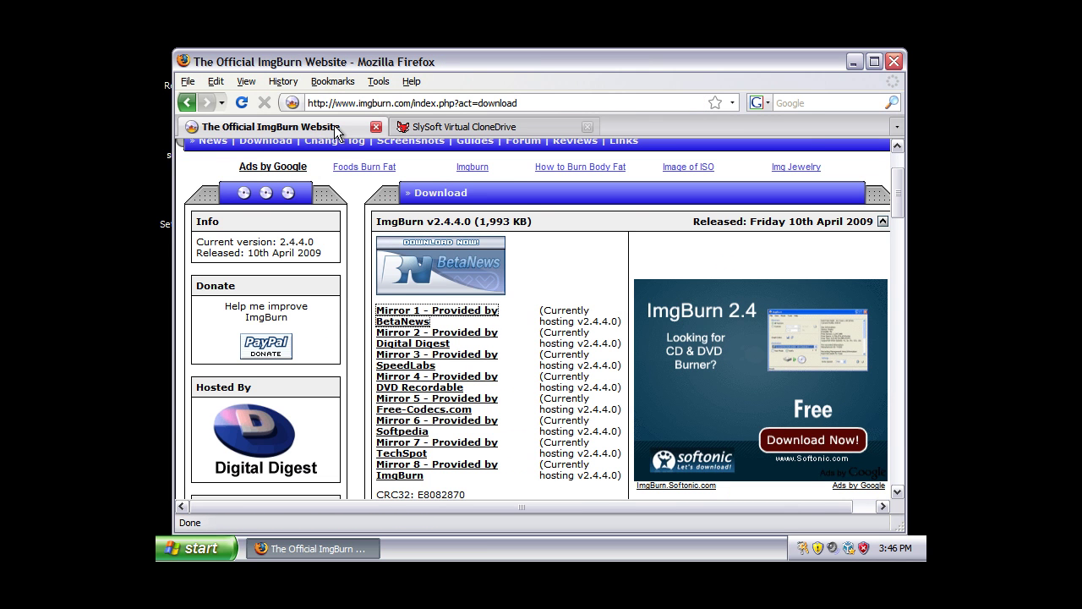
middle_click(332, 137)
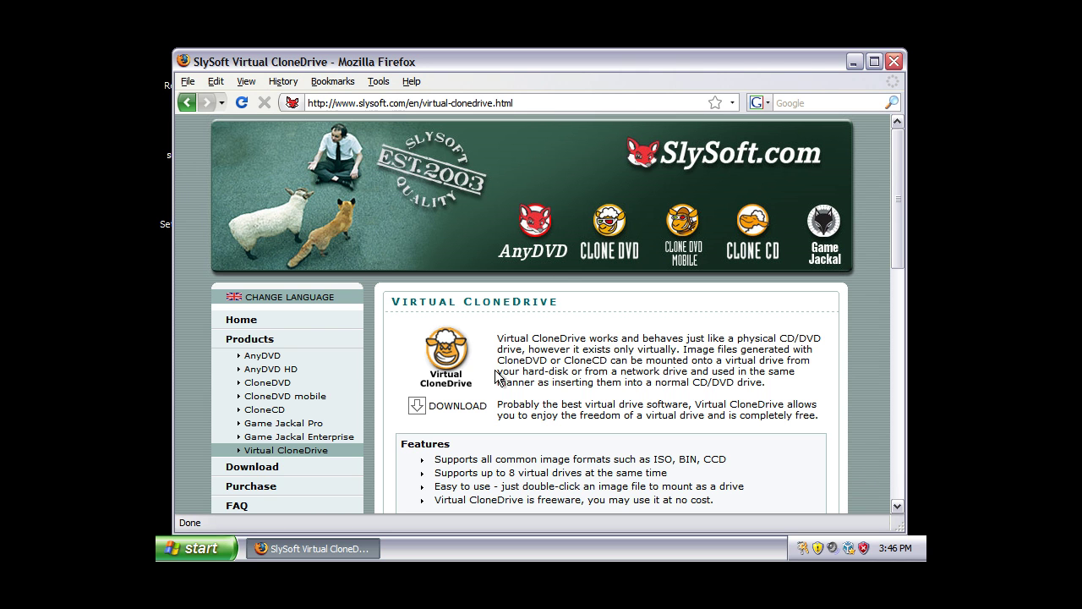
Find the Virtual CloneDrive freeware entry on SlySoft's download page and close the browser
click(453, 407)
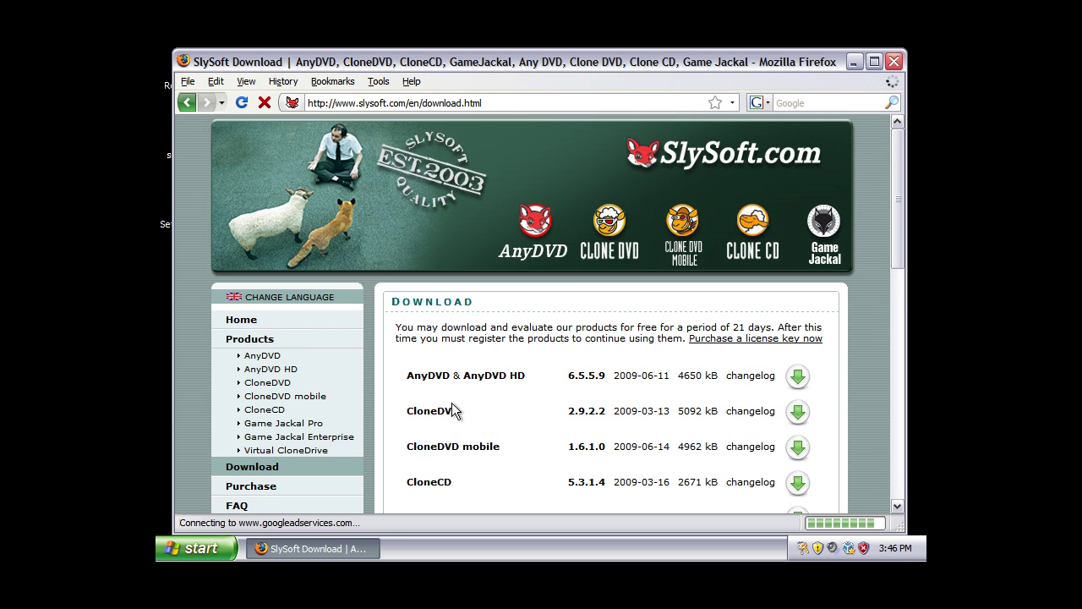
scroll(585, 336, down, 3)
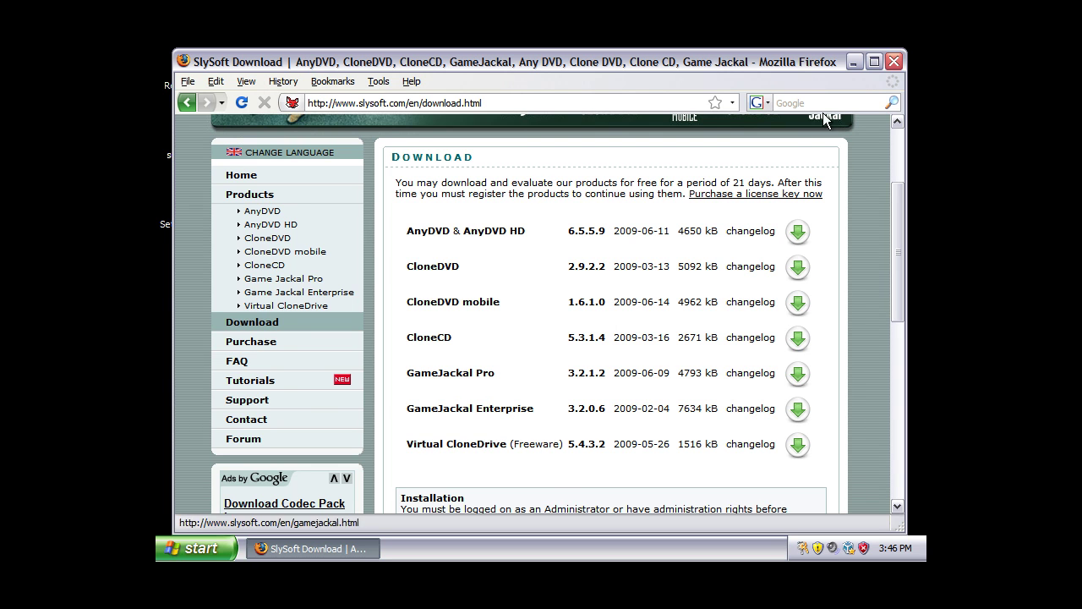
click(894, 66)
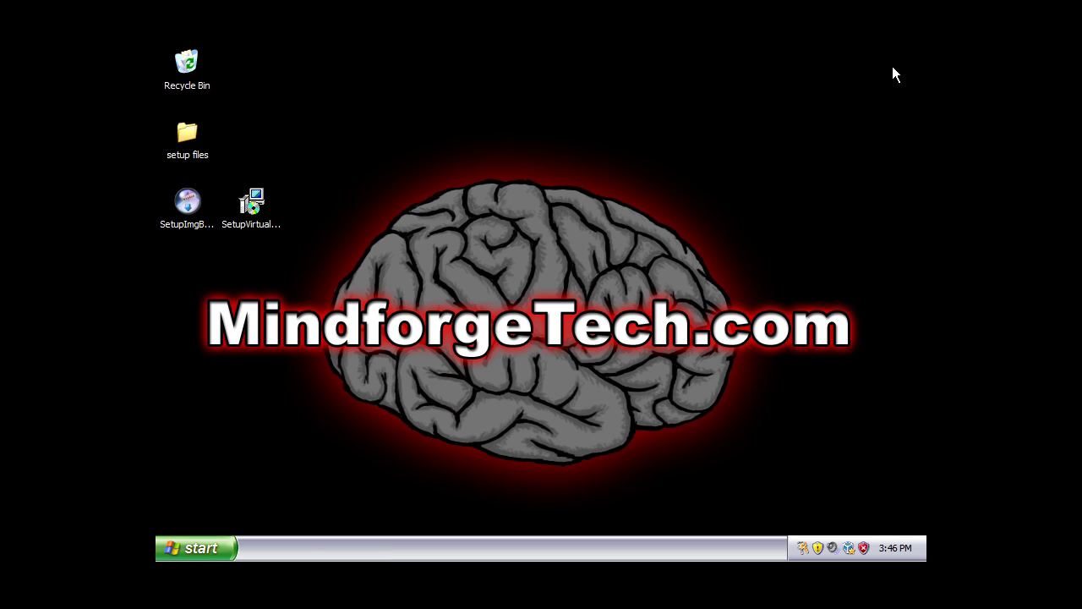
Place the Virtual CloneDrive installer below the ImgBurn installer on the desktop and run SetupImgBurn_2.4.4.0.exe
drag(271, 217, 205, 268)
click(247, 262)
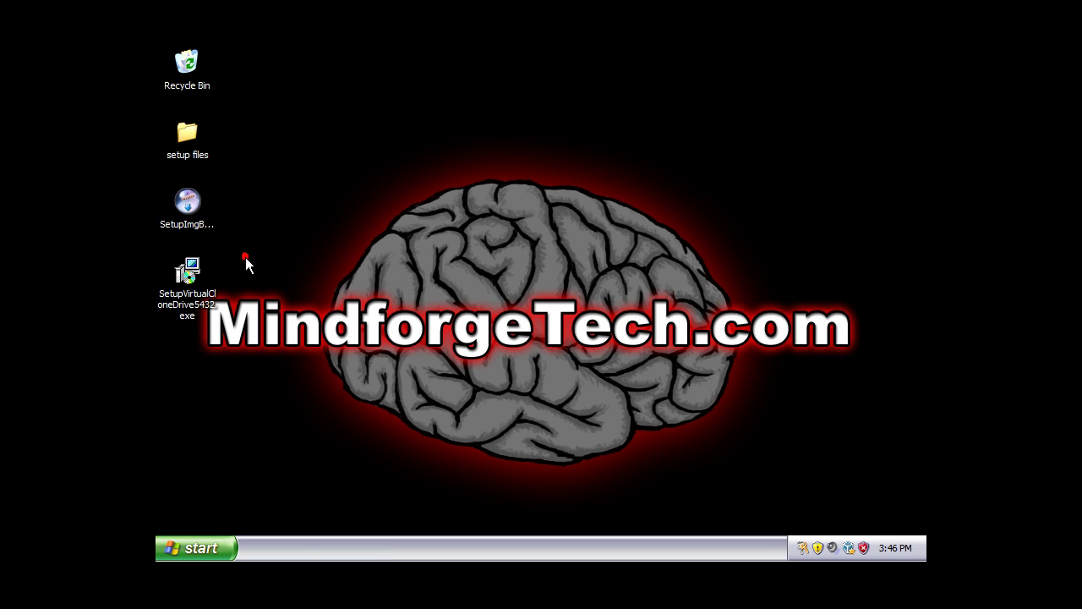
double_click(201, 227)
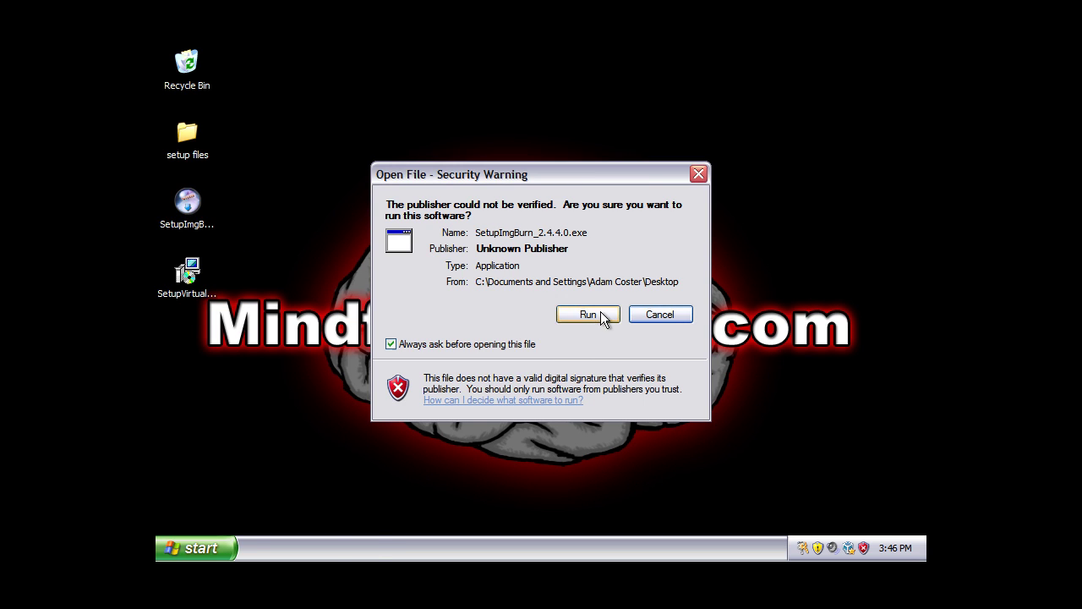
click(589, 314)
Install ImgBurn with the offered components and ImgBurn Start Menu folder, keep the existing settings, and run it on completion
click(635, 438)
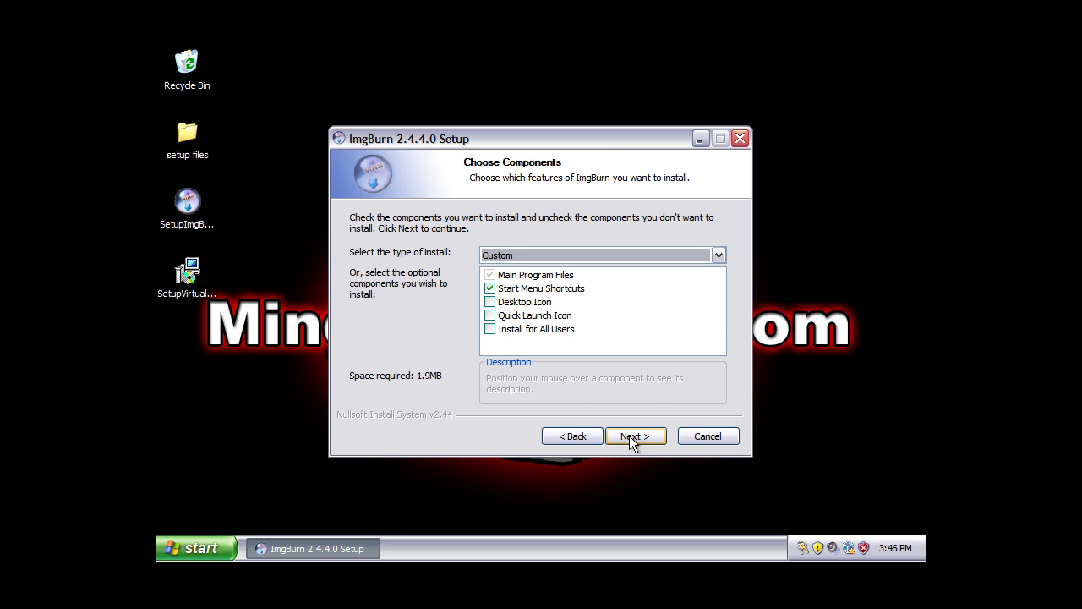
click(632, 438)
click(634, 438)
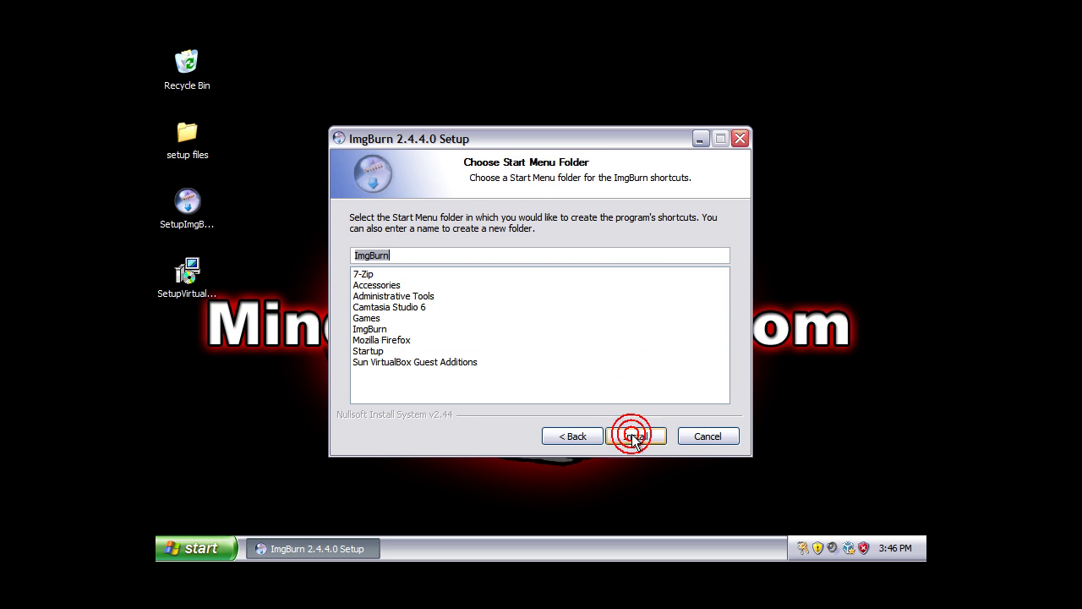
click(632, 437)
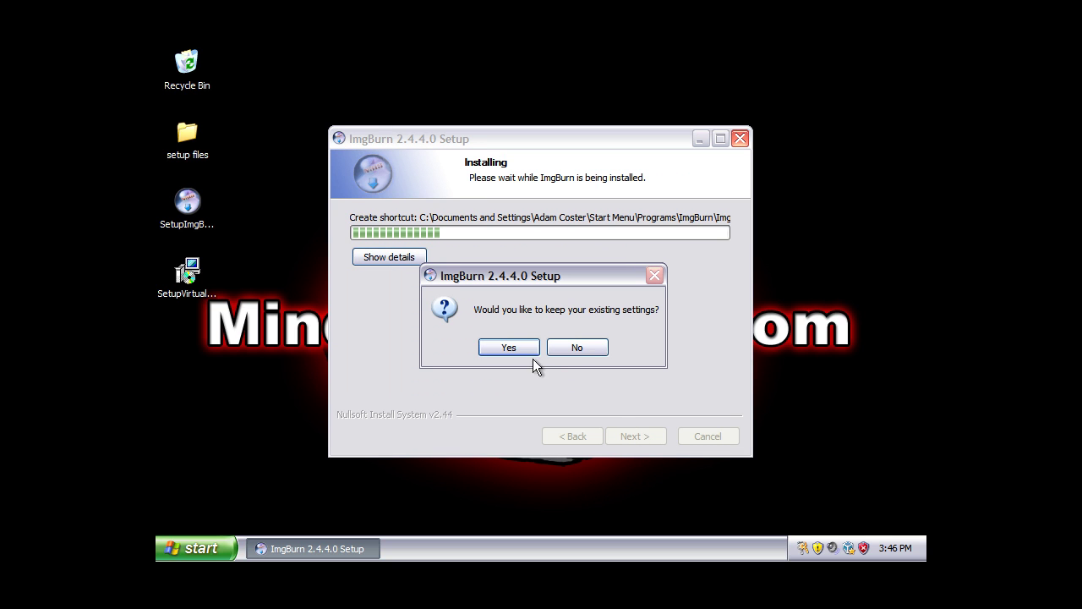
click(521, 352)
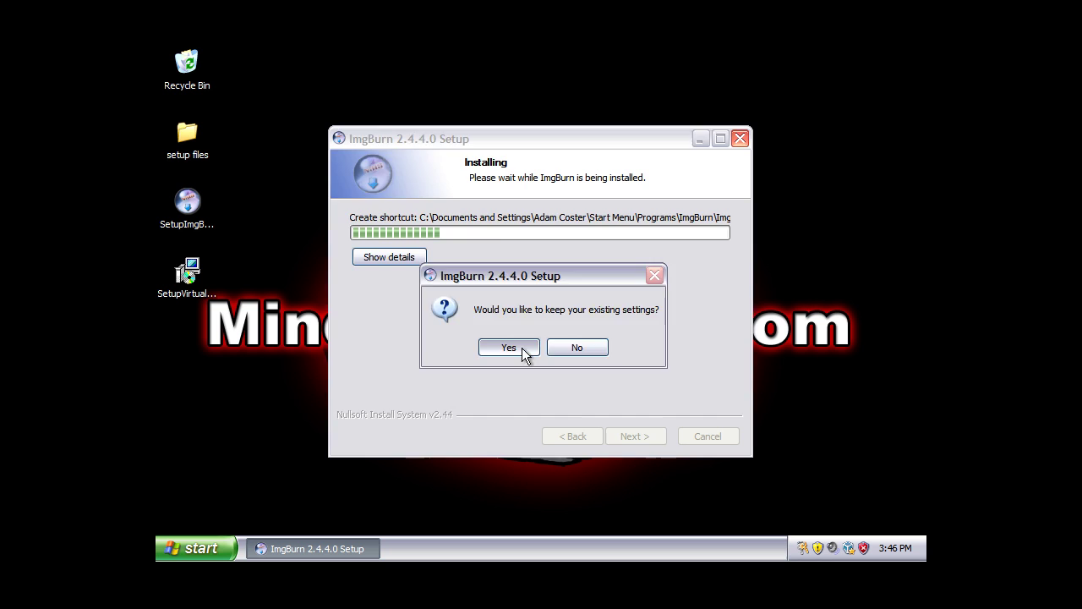
click(522, 347)
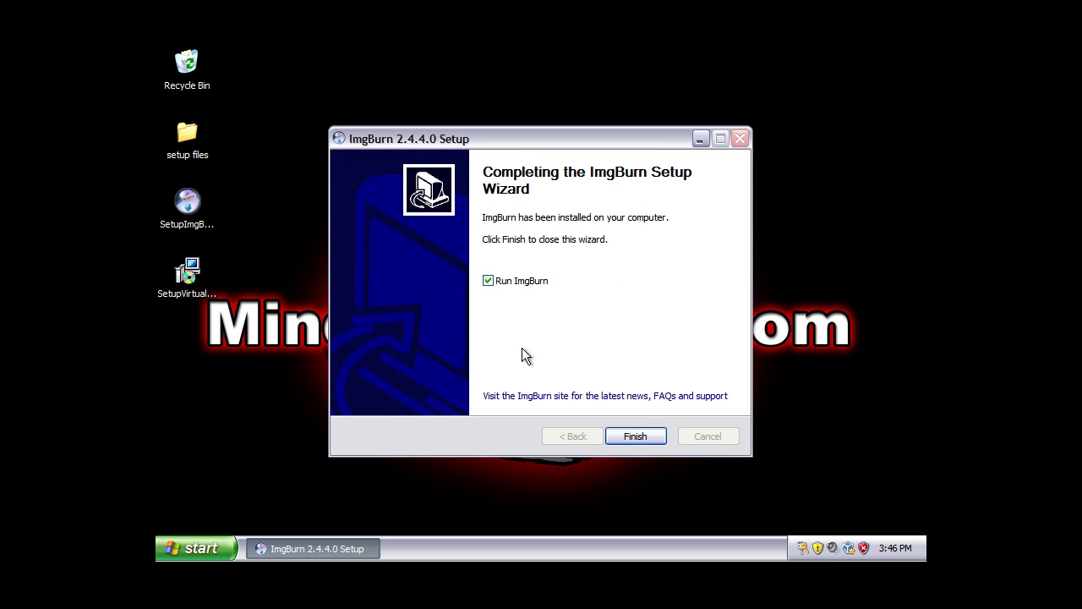
click(635, 437)
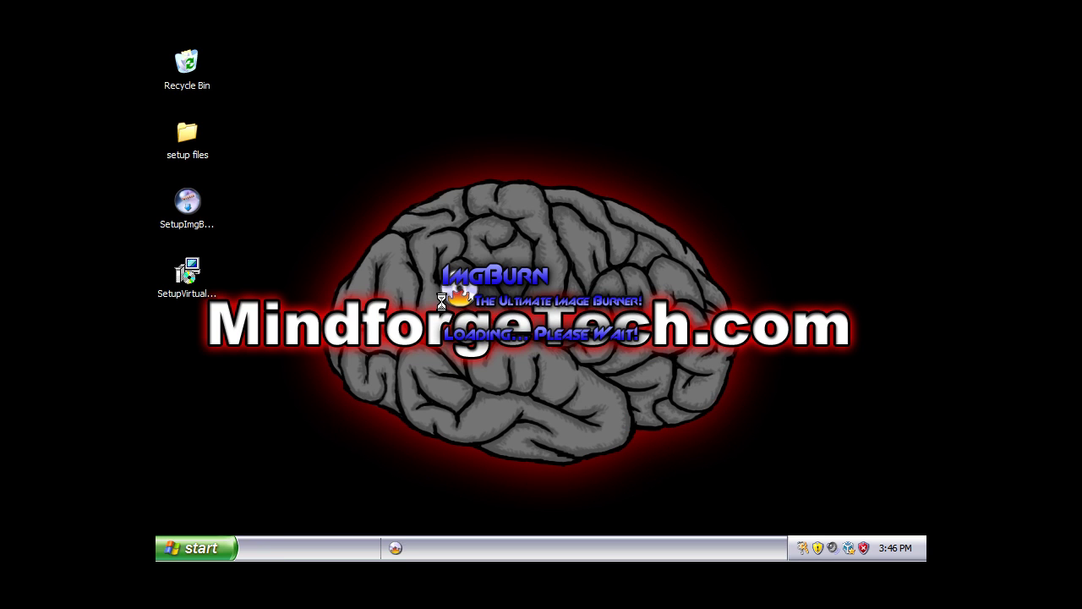
Check in My Computer which disc is loaded in drive D: and its total size, and close the window
click(199, 549)
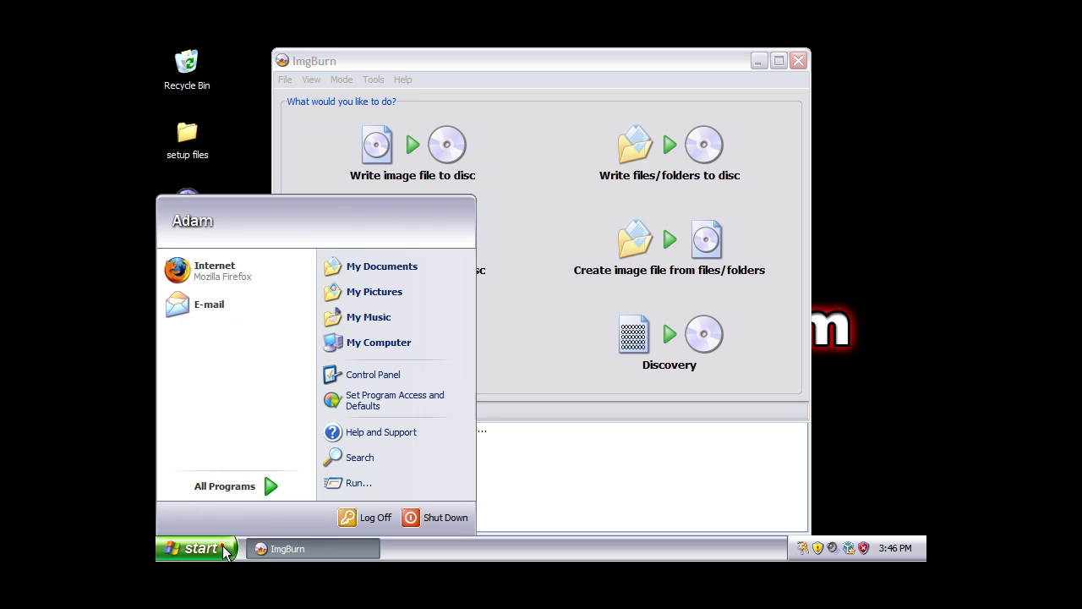
click(389, 345)
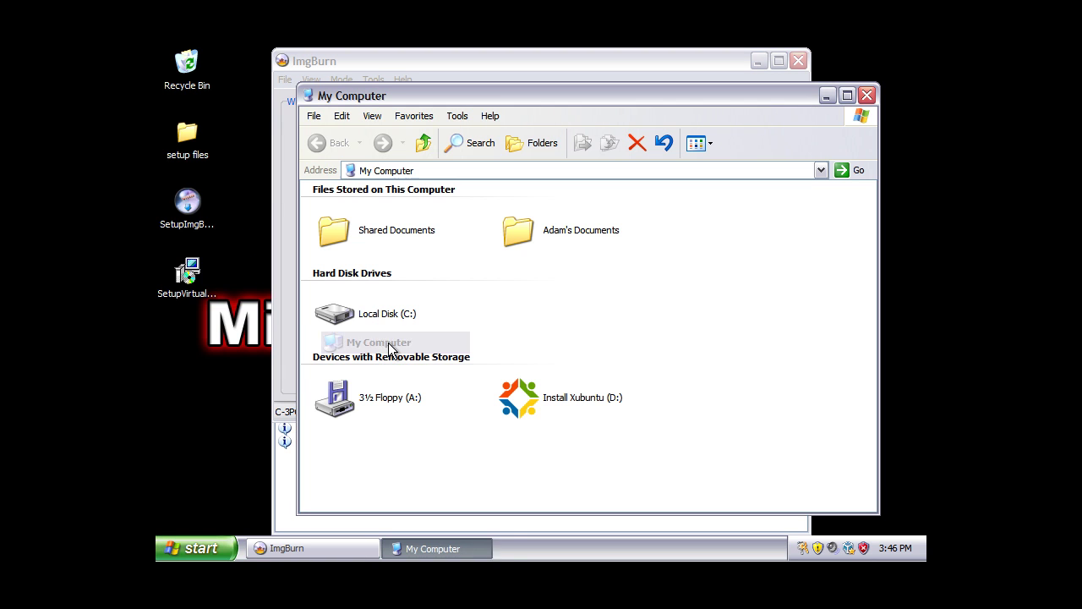
click(533, 412)
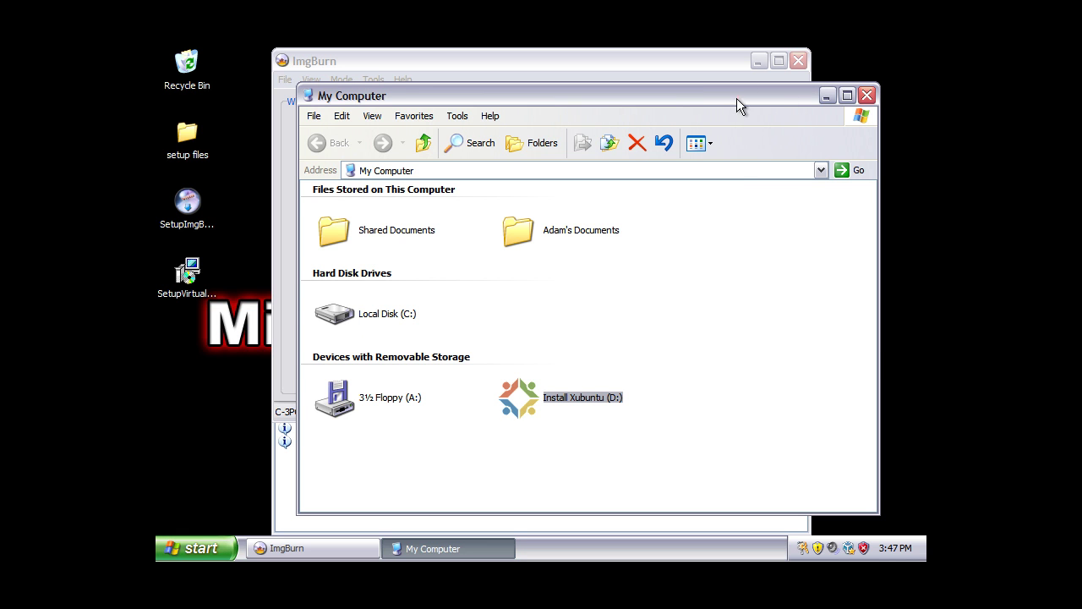
drag(737, 98, 648, 90)
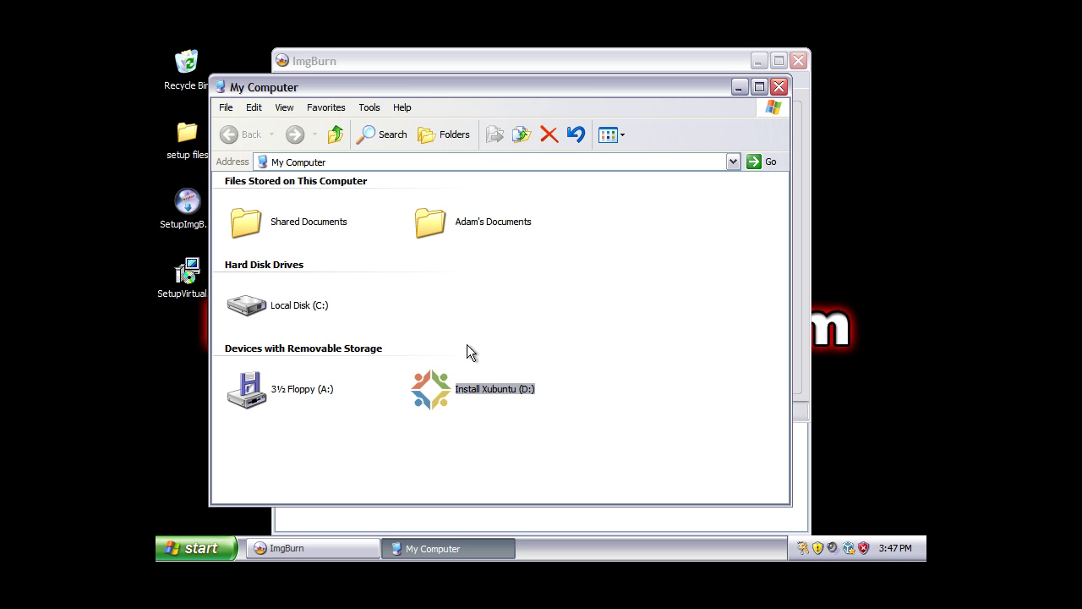
mouse_move(474, 397)
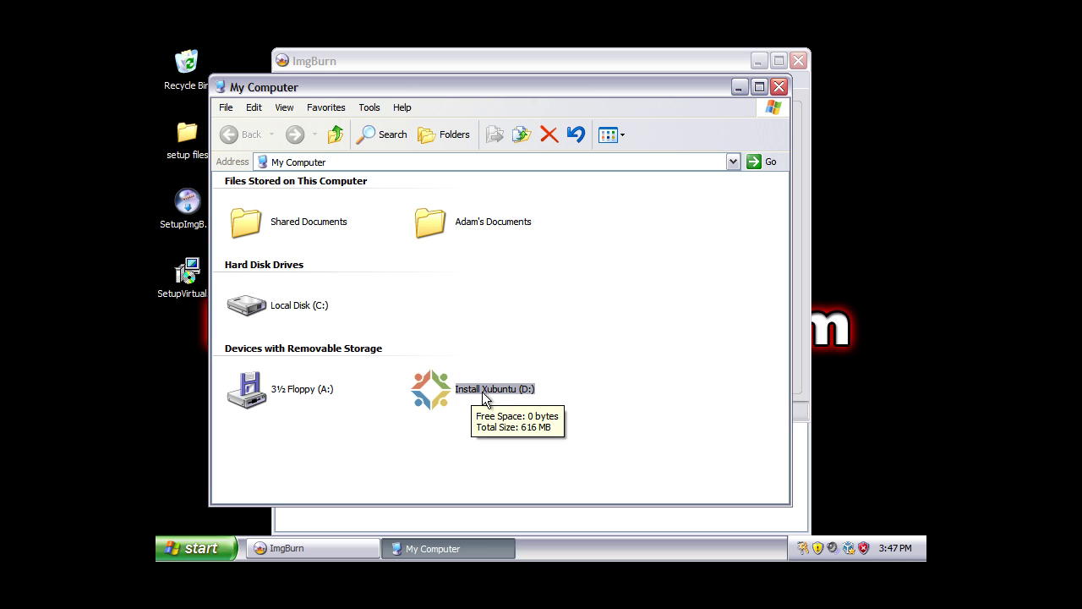
click(779, 87)
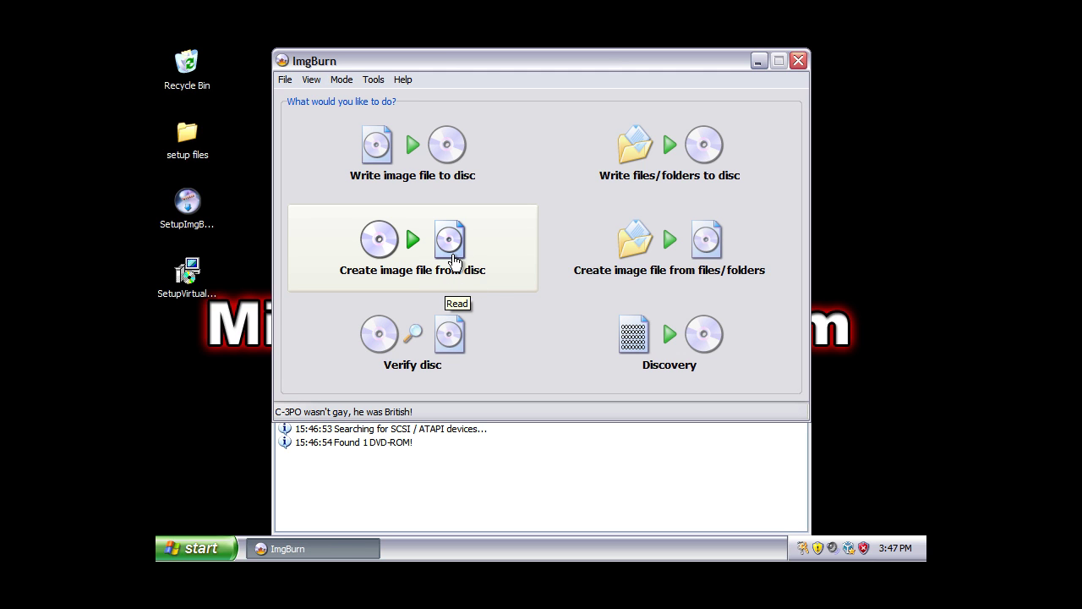
Choose to create an image file from disc in ImgBurn, keeping VBOX CD-ROM (D:) as the source drive
click(412, 257)
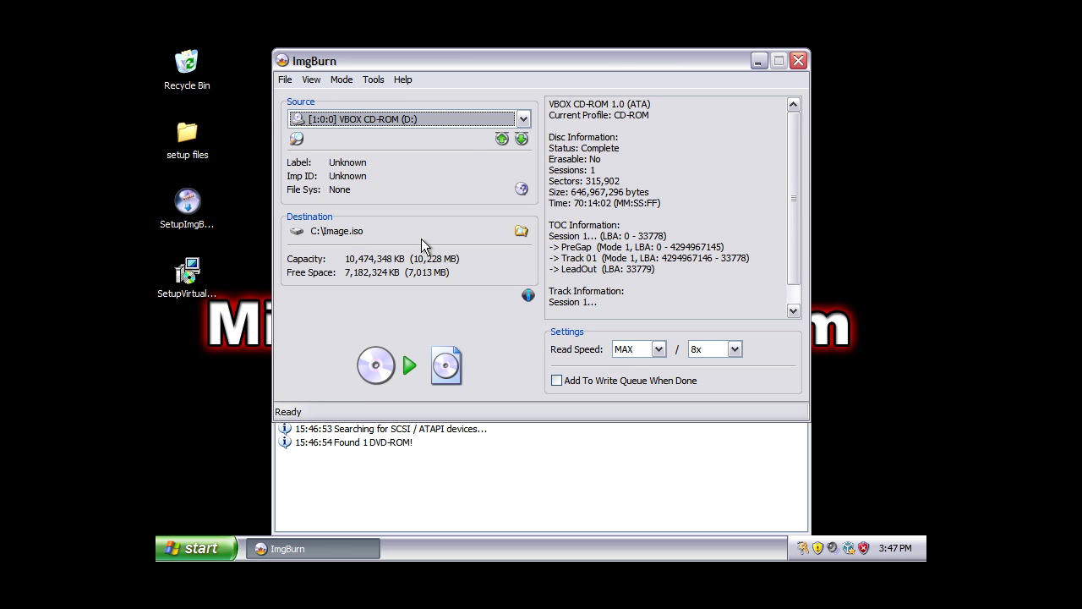
click(524, 119)
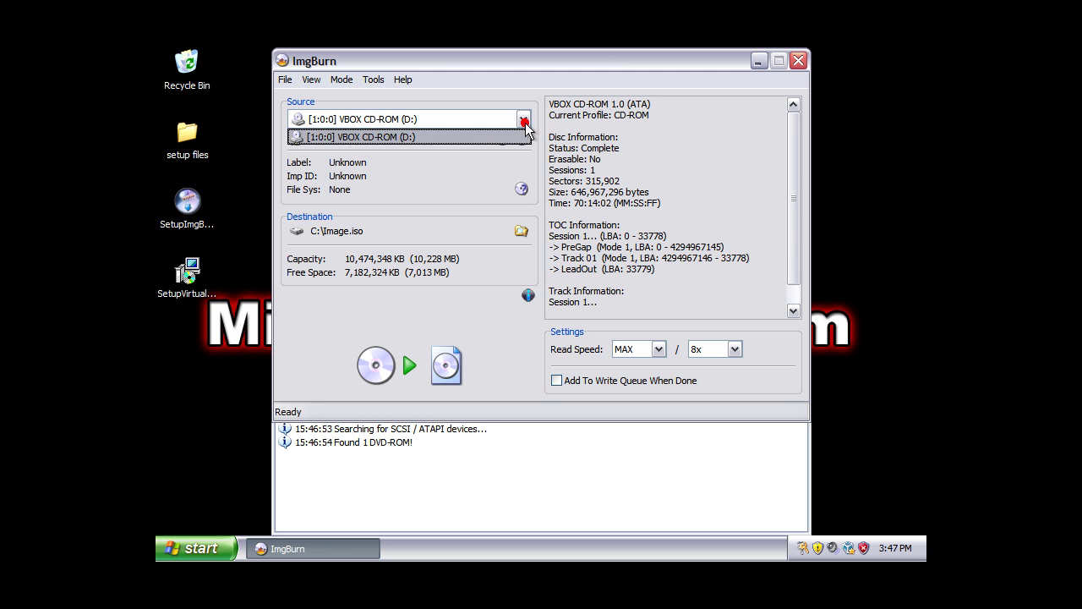
click(523, 119)
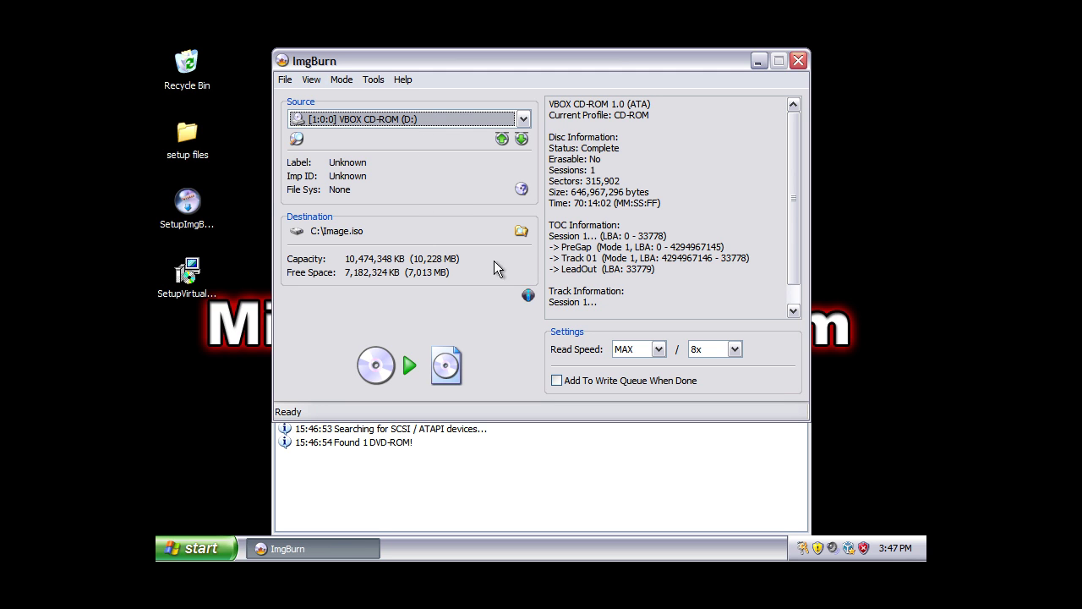
Save the disc image to the Desktop as Image.iso, start reading the disc, and minimize ImgBurn
click(521, 231)
click(346, 241)
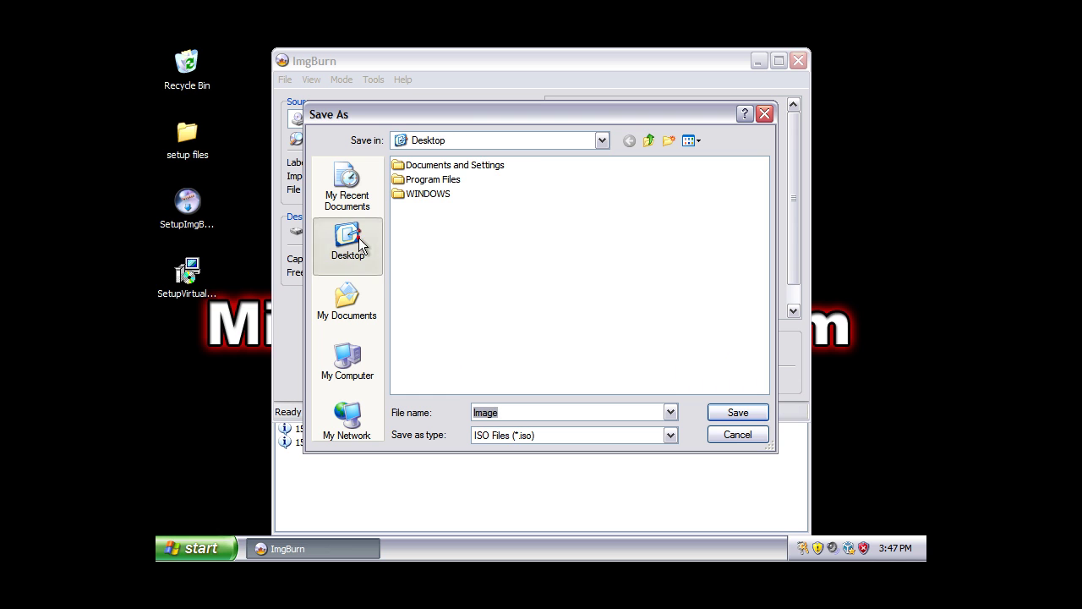
click(737, 414)
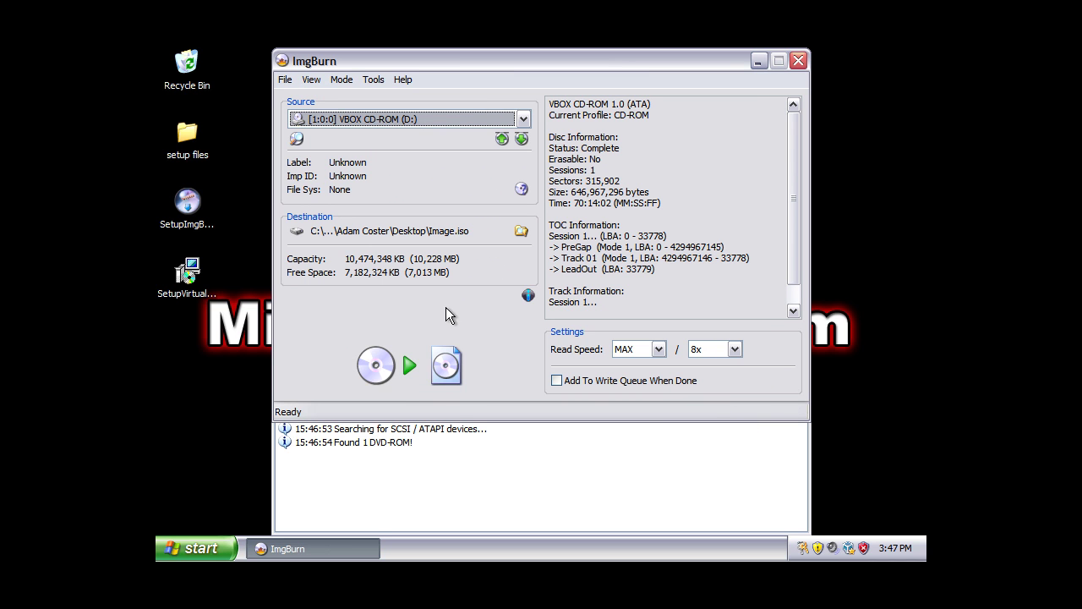
click(433, 373)
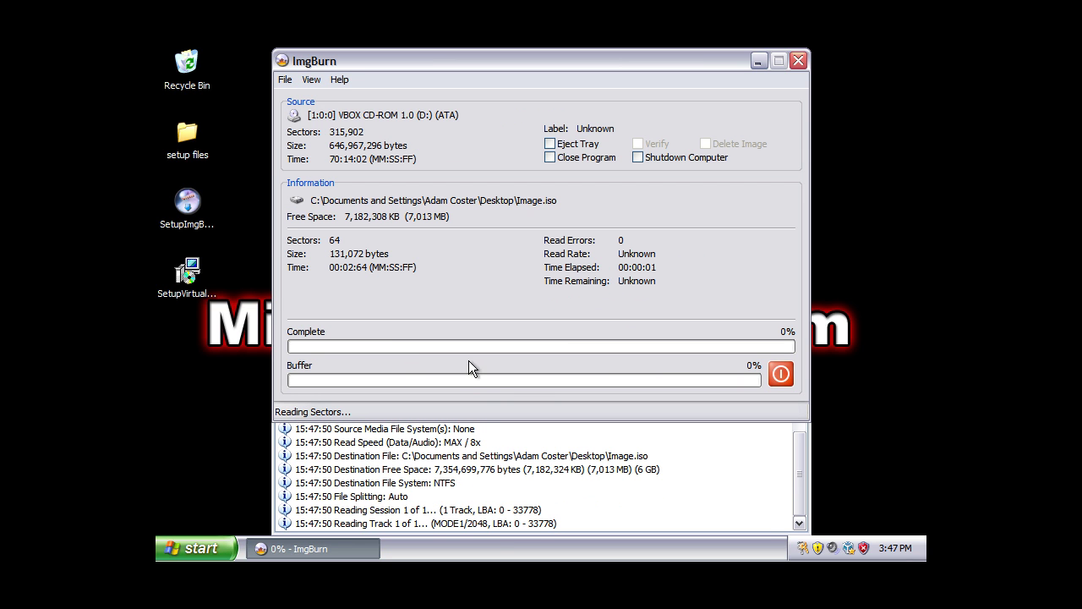
drag(628, 65, 674, 77)
click(807, 74)
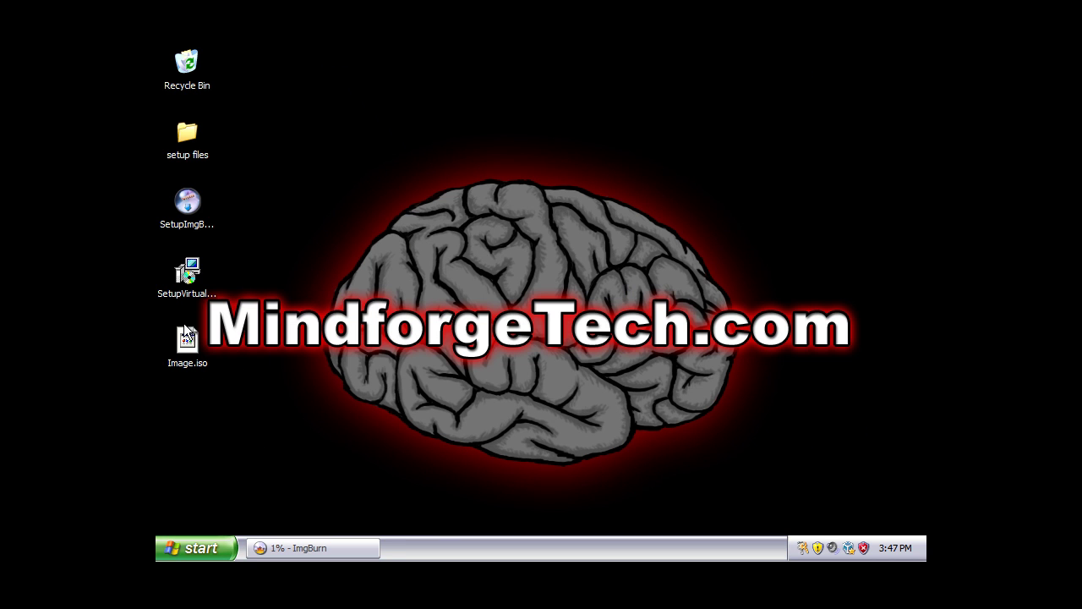
Run the Virtual CloneDrive setup file, accept its licence, and select the associations for .iso and .img files
double_click(188, 279)
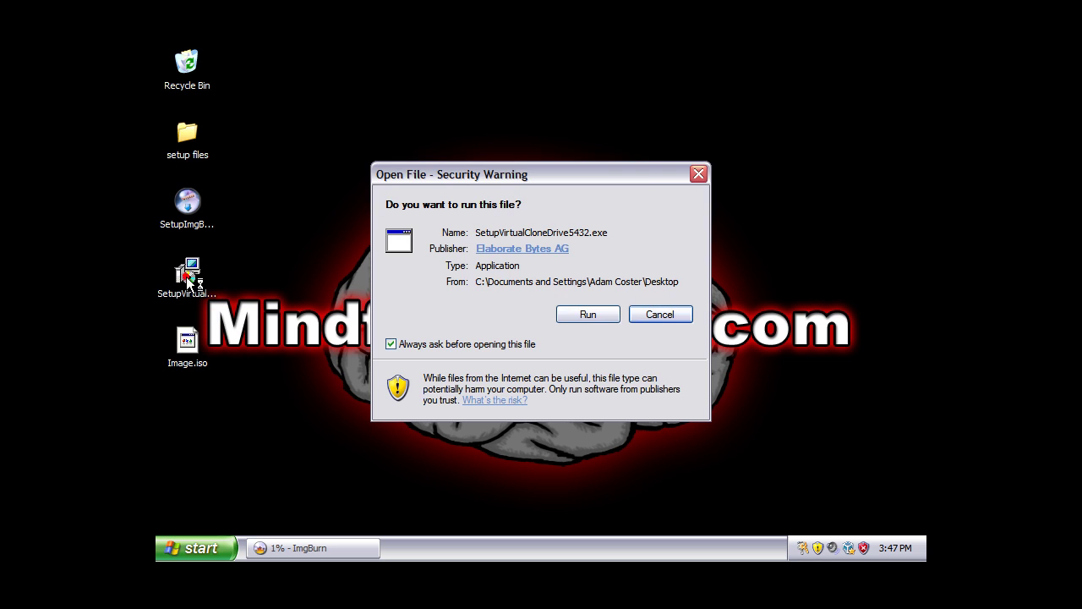
click(597, 319)
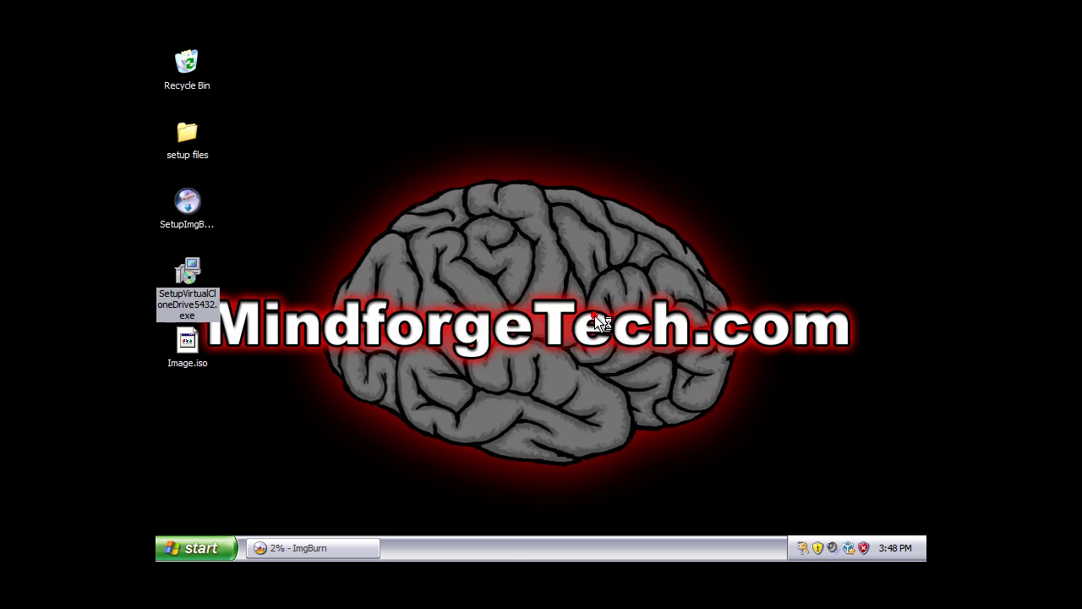
click(690, 396)
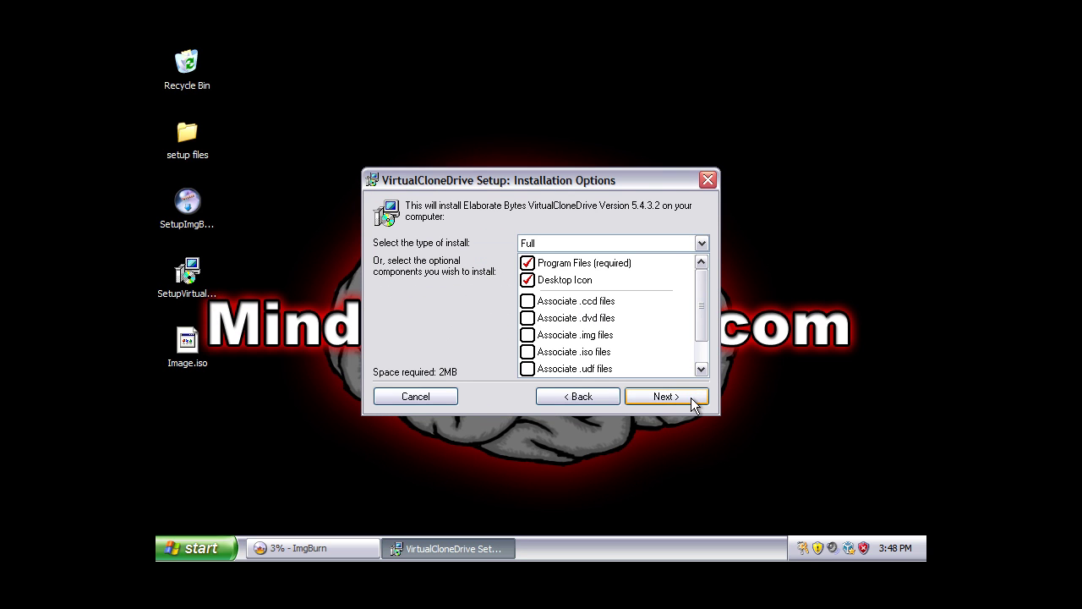
click(708, 356)
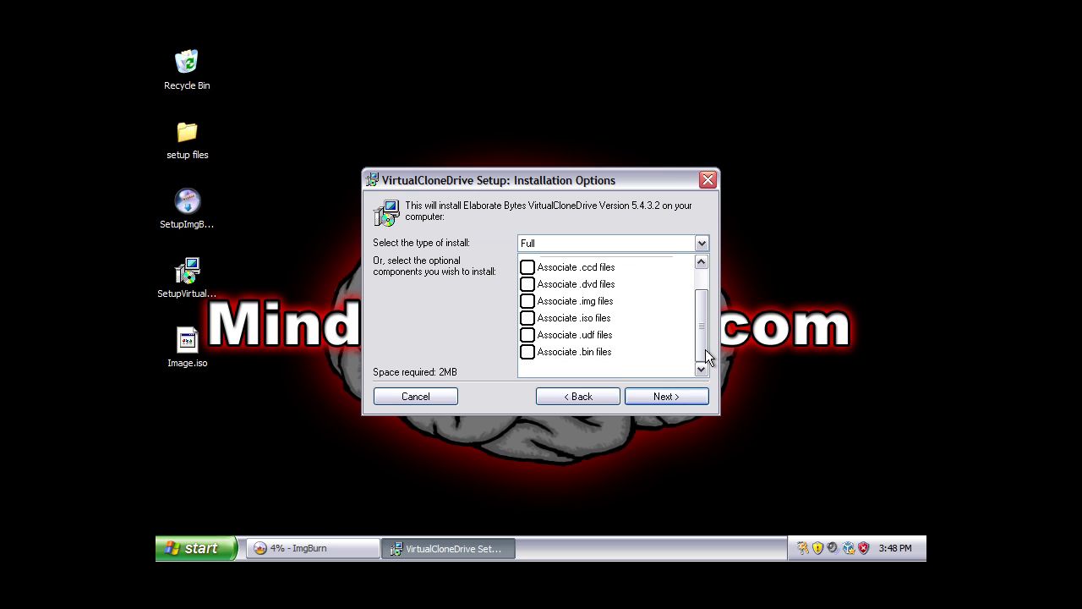
mouse_move(701, 323)
mouse_down()
mouse_move(701, 292)
mouse_move(702, 315)
mouse_up()
click(527, 319)
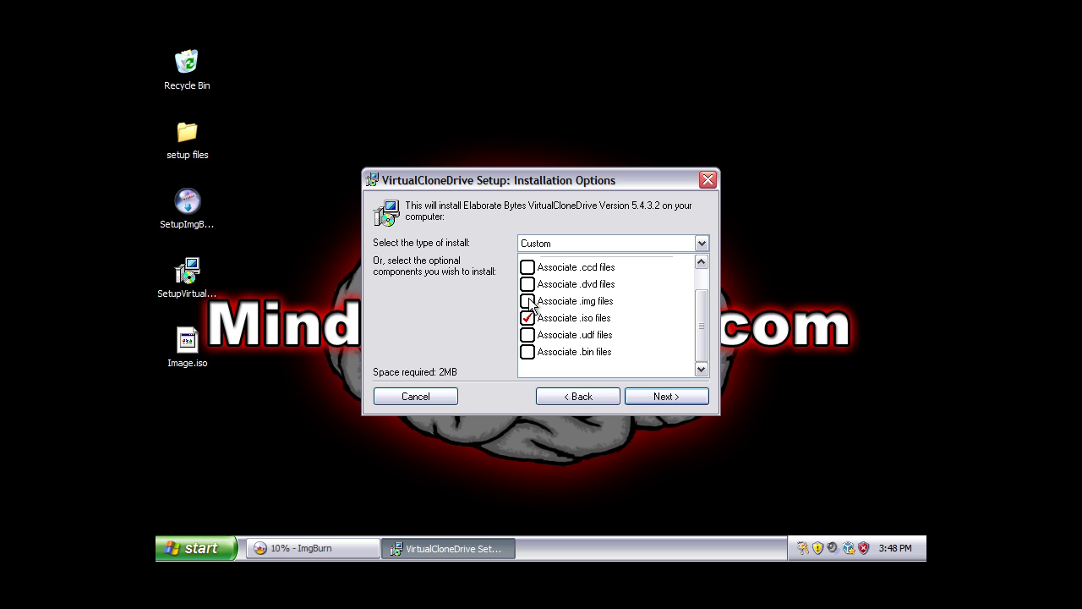
click(529, 302)
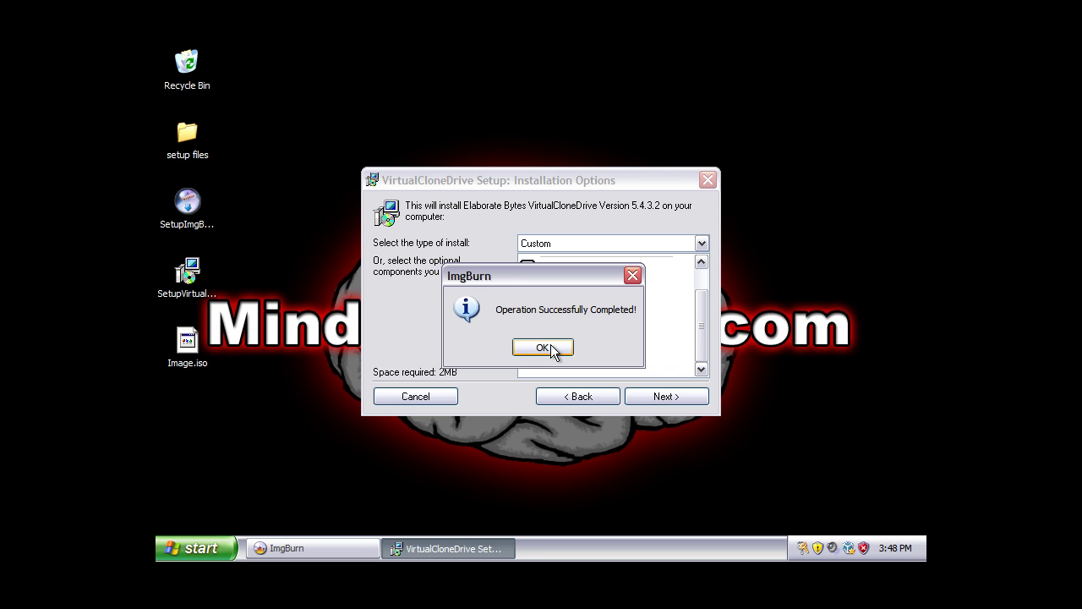
Dismiss ImgBurn's completion message, close ImgBurn, and move Image.iso beside the ImgBurn setup file on the desktop
click(543, 347)
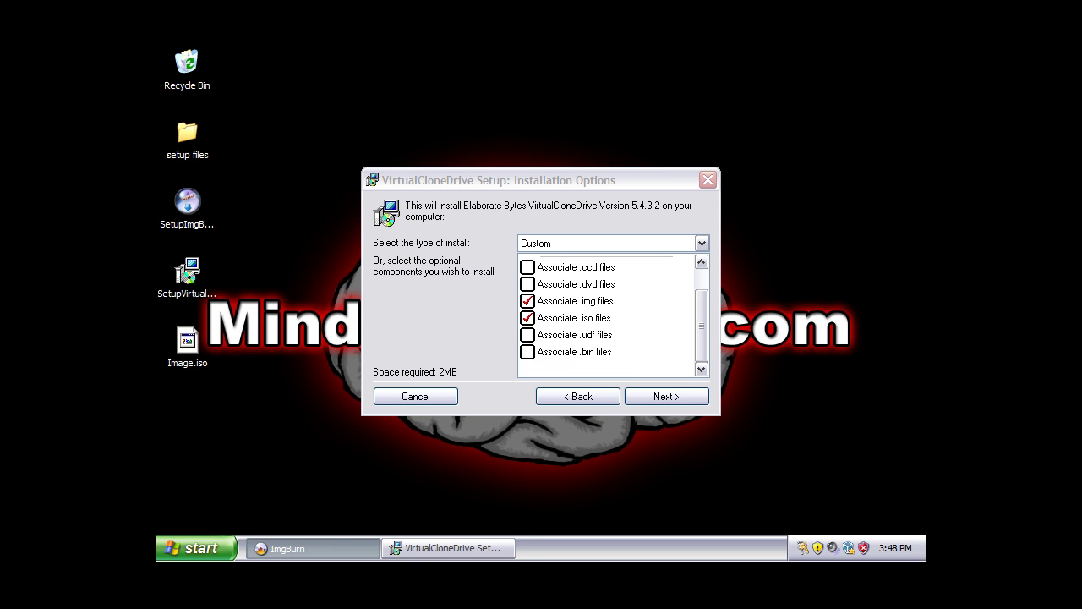
click(332, 550)
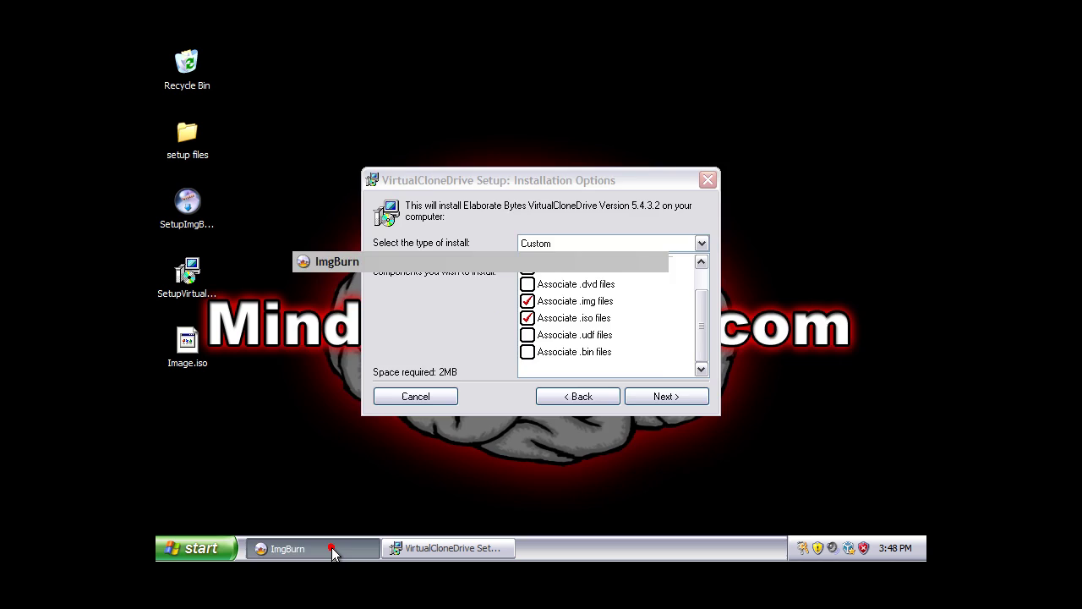
click(851, 72)
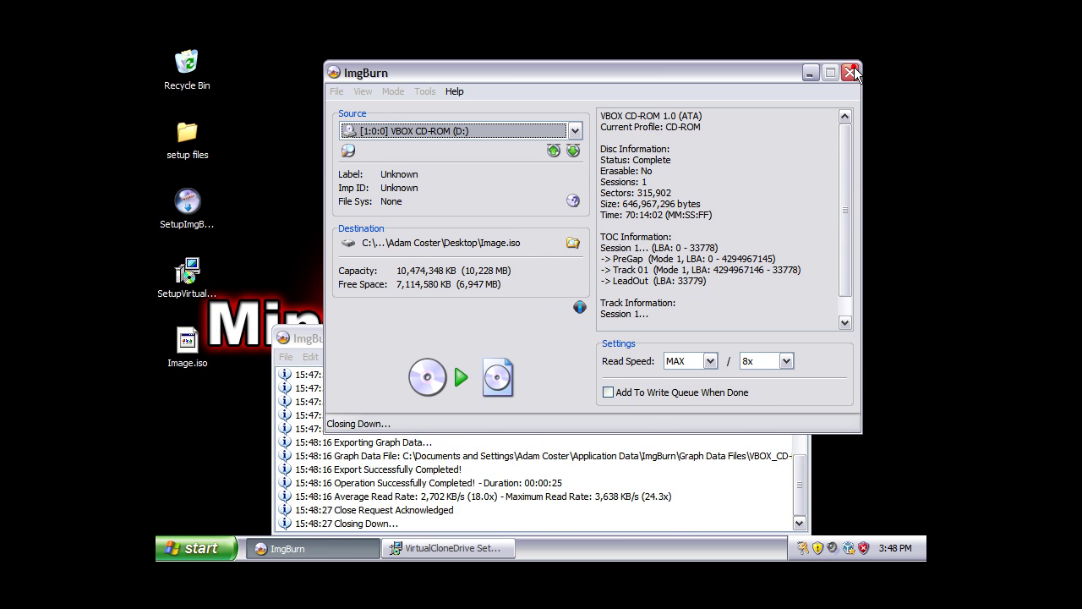
drag(187, 341, 260, 216)
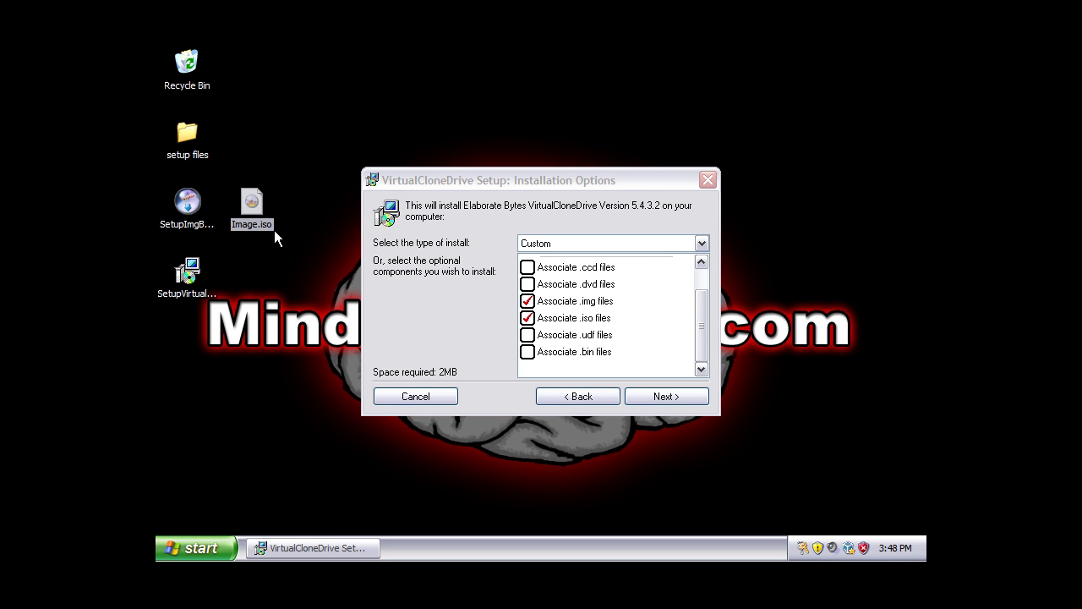
Install Virtual CloneDrive in C:\Program Files\Elaborate Bytes\VirtualCloneDrive and allow its driver installation to continue despite the Windows Logo testing warning
mouse_move(695, 319)
mouse_down()
mouse_move(642, 232)
mouse_move(590, 288)
mouse_move(702, 303)
mouse_up()
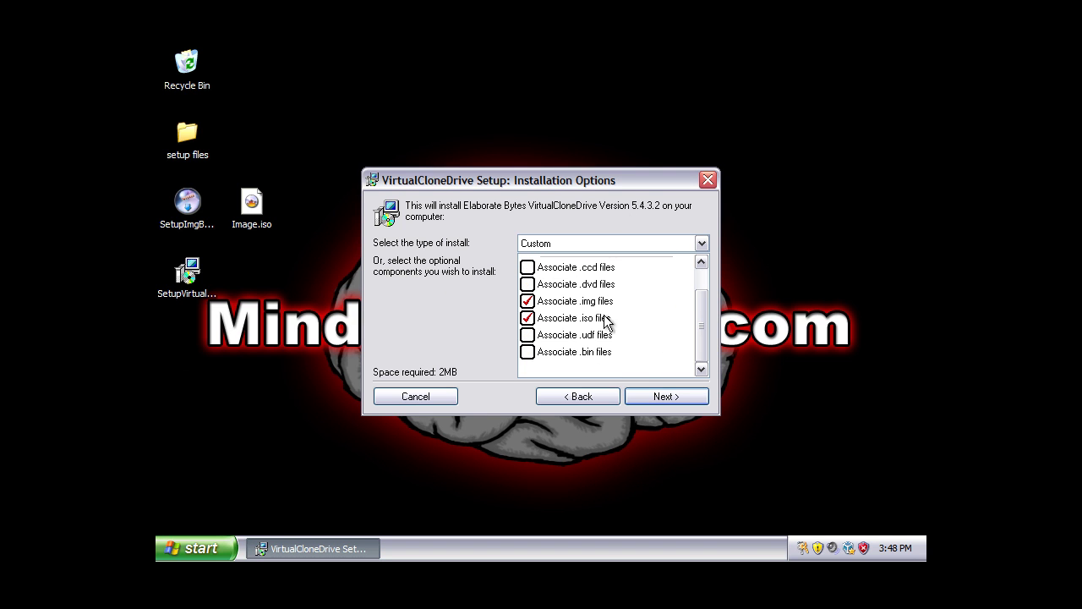
click(674, 398)
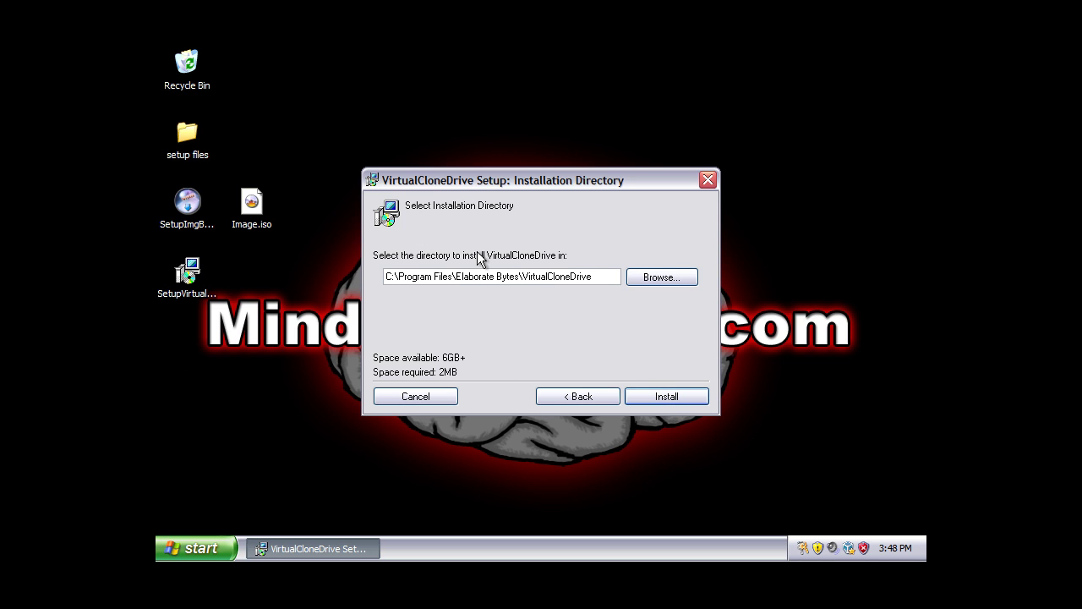
click(673, 395)
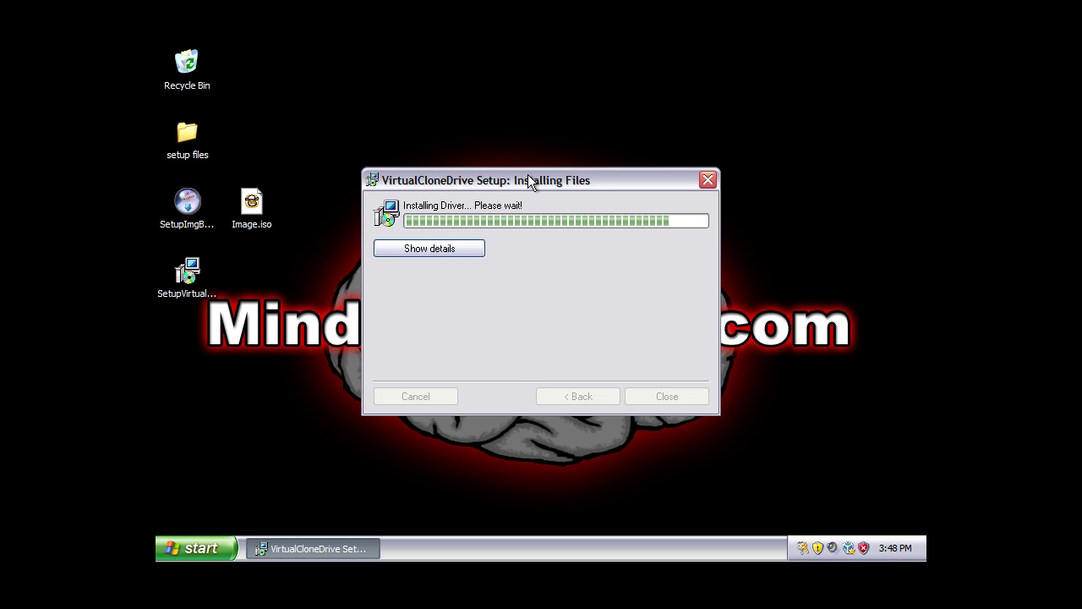
drag(528, 178, 628, 111)
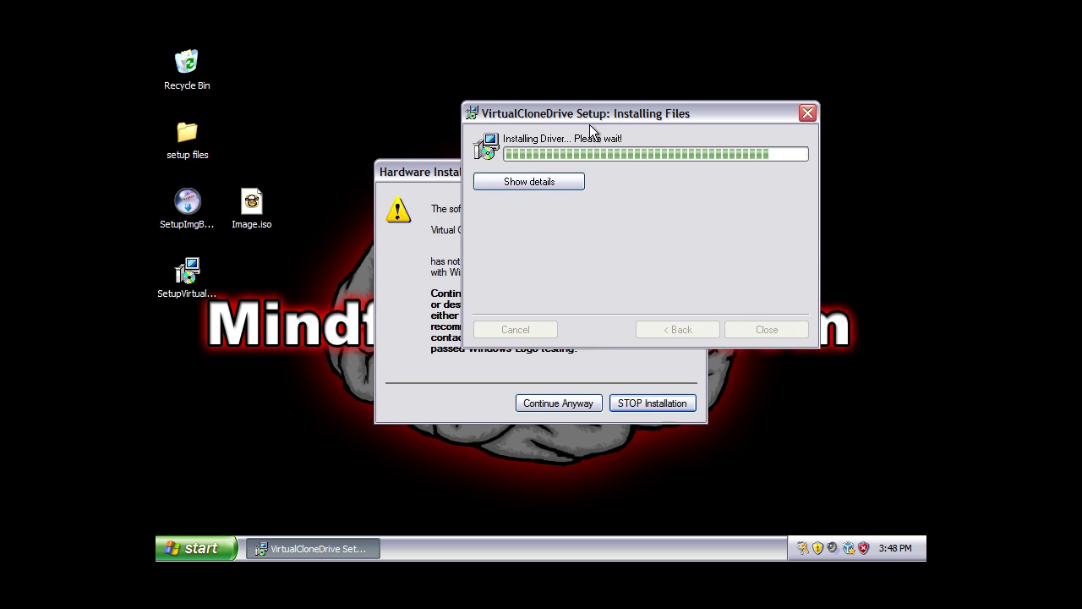
click(436, 172)
drag(467, 174, 262, 101)
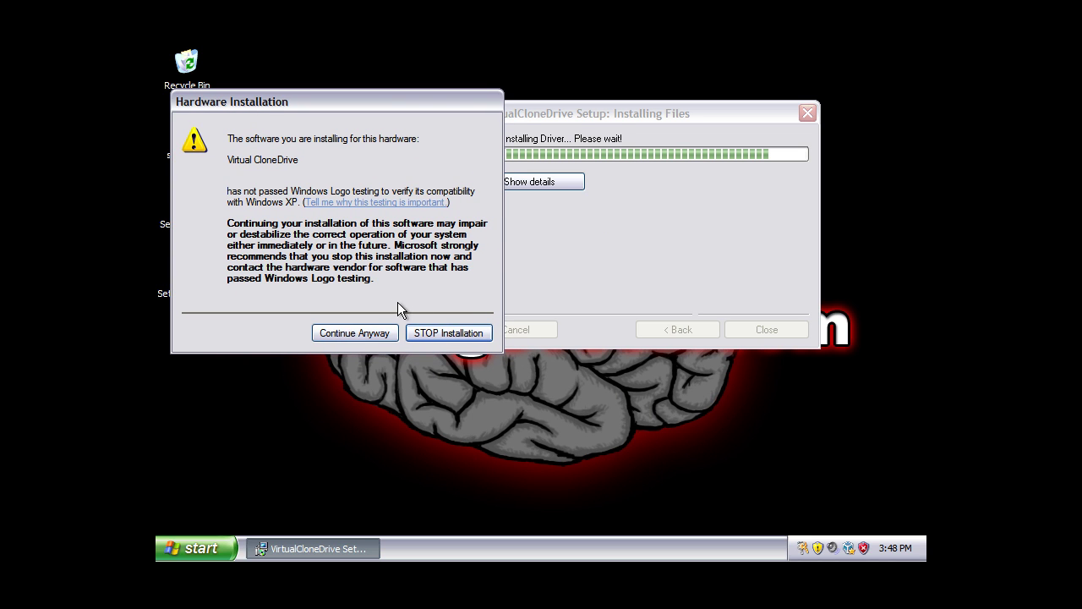
click(383, 335)
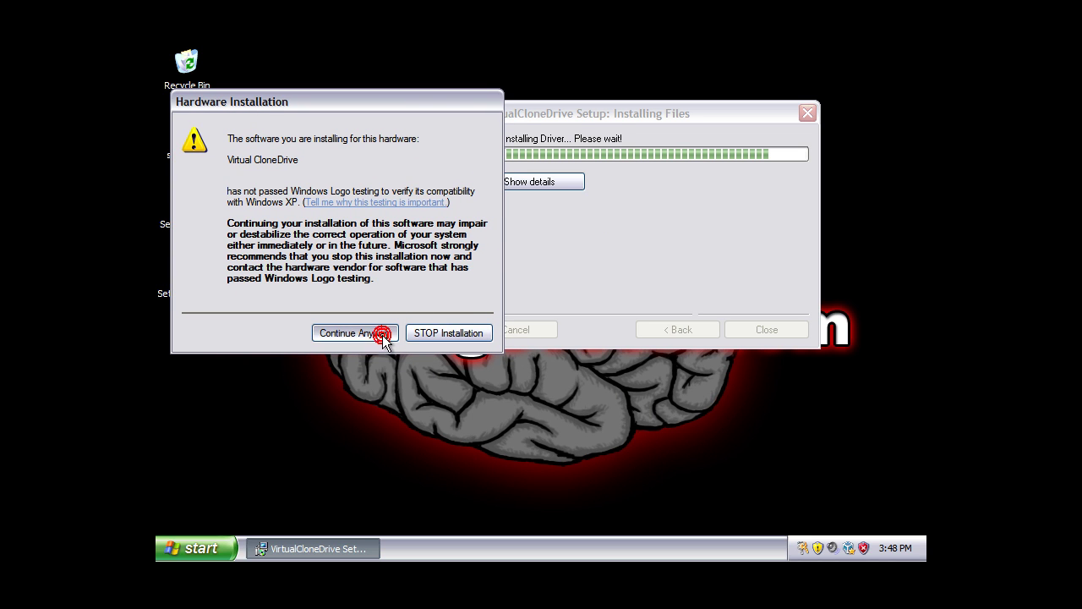
click(382, 335)
Move the Virtual CloneDrive setup file above Image.iso on the desktop, and close the finished installer
drag(653, 110, 619, 136)
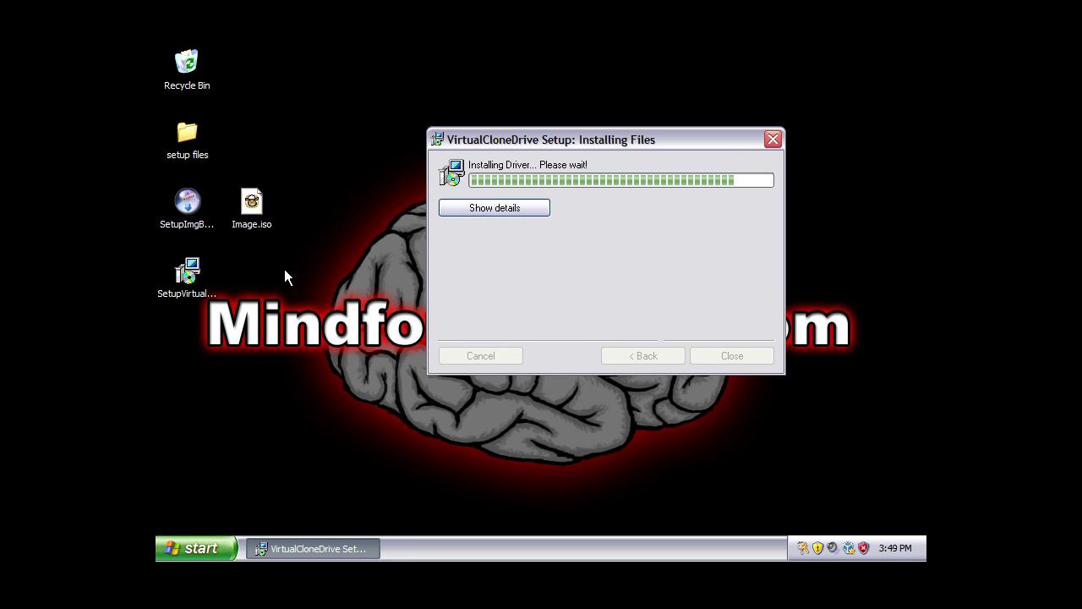
drag(187, 286, 254, 140)
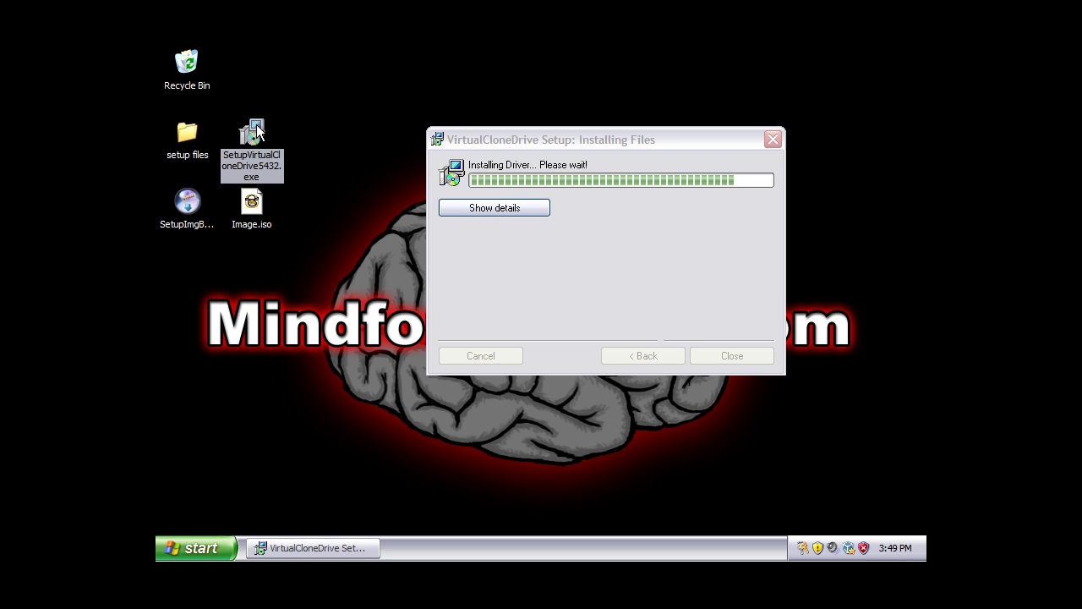
click(264, 224)
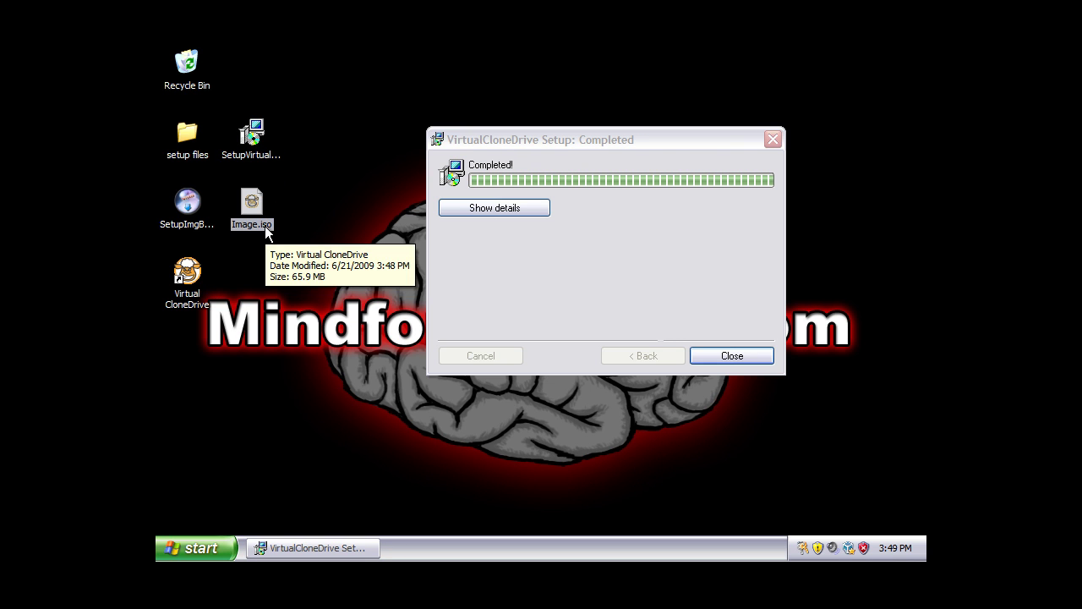
click(733, 356)
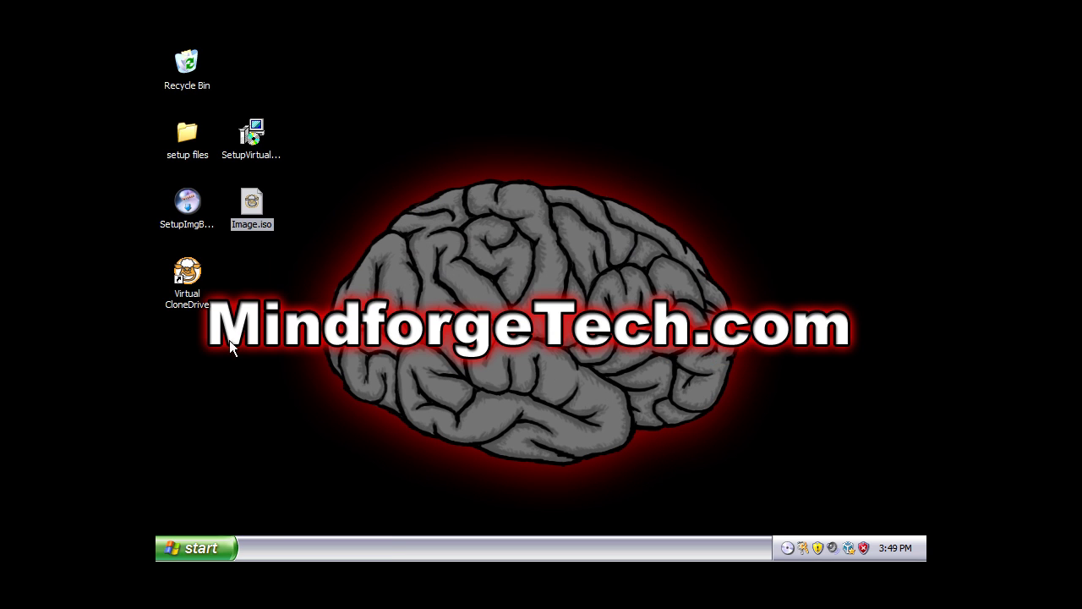
Launch Virtual CloneDrive from the Elaborate Bytes program group
click(188, 278)
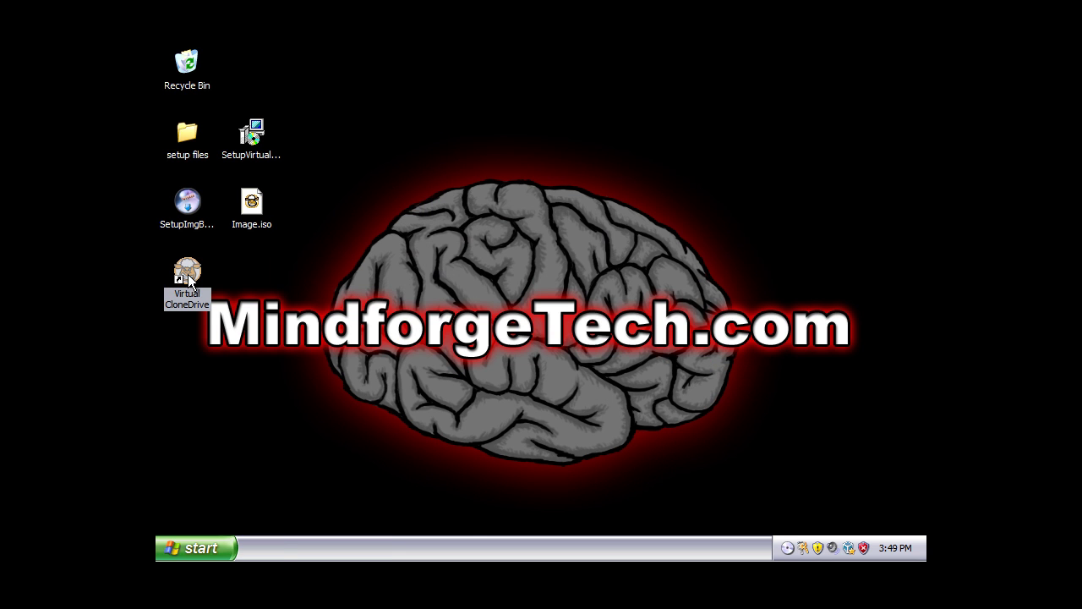
click(216, 549)
mouse_move(234, 492)
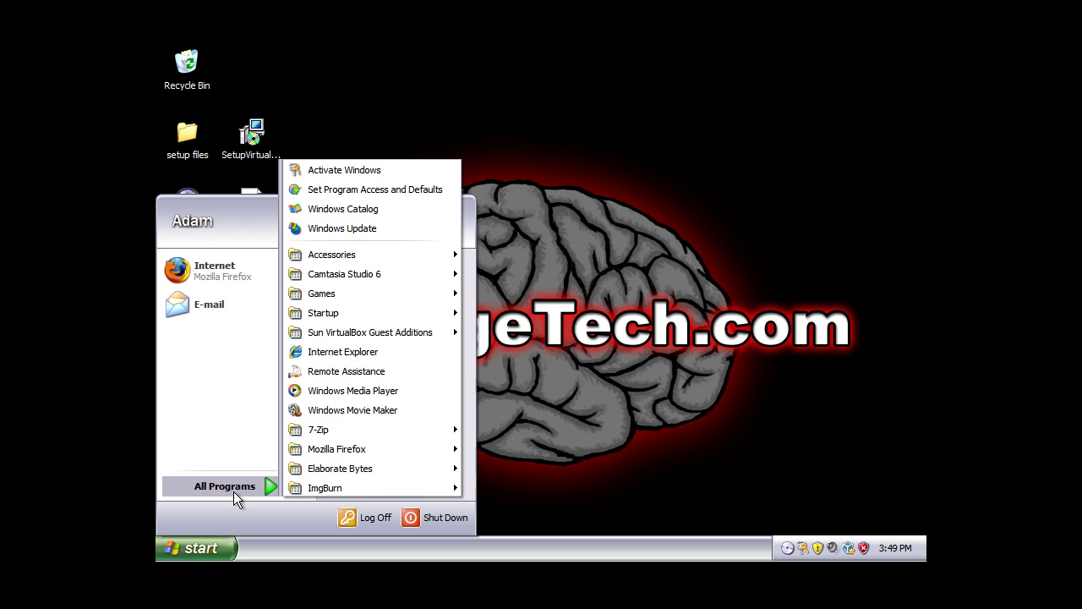
mouse_move(370, 474)
mouse_move(493, 480)
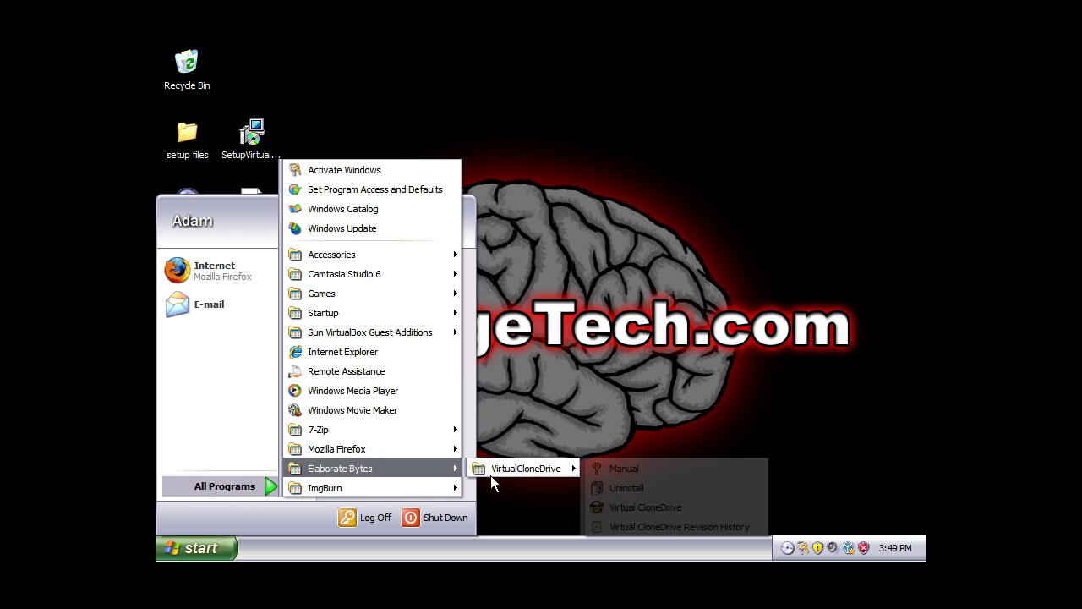
click(623, 508)
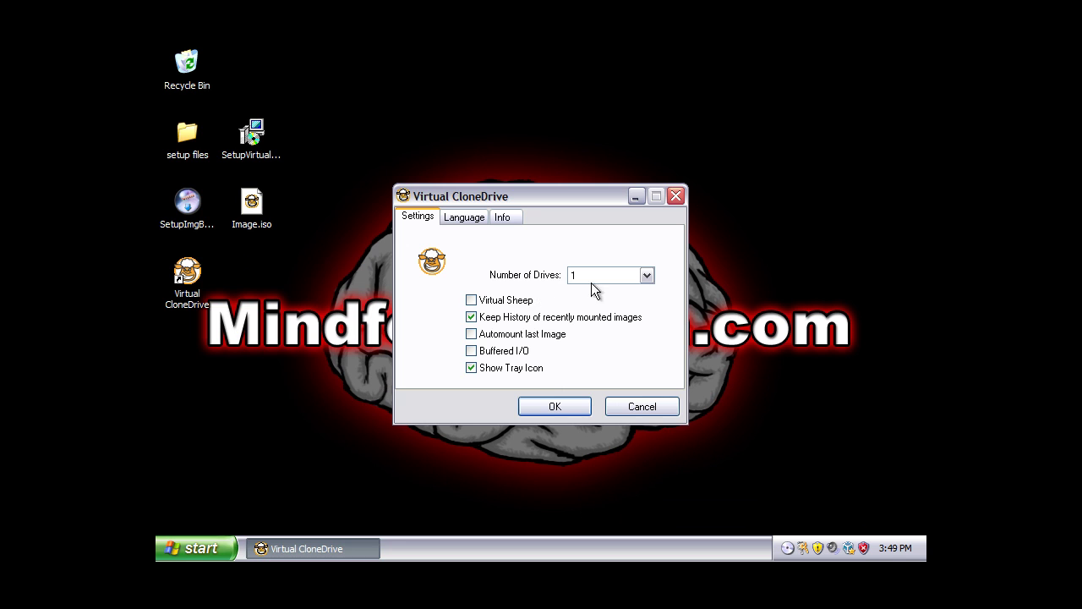
Set the number of virtual drives to 2, enable Virtual Sheep, and apply the settings
click(646, 277)
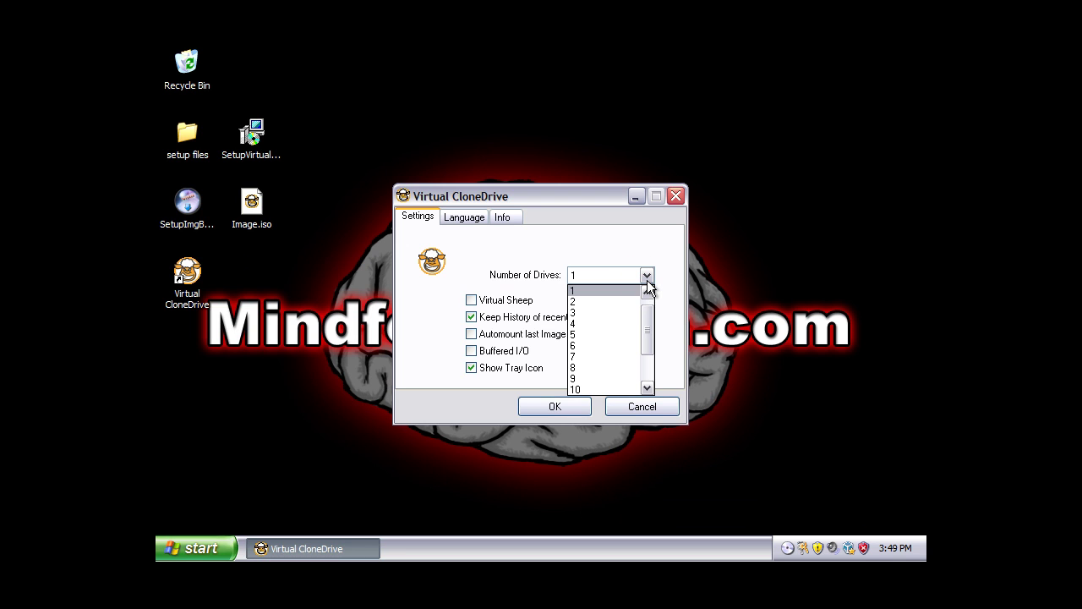
click(633, 302)
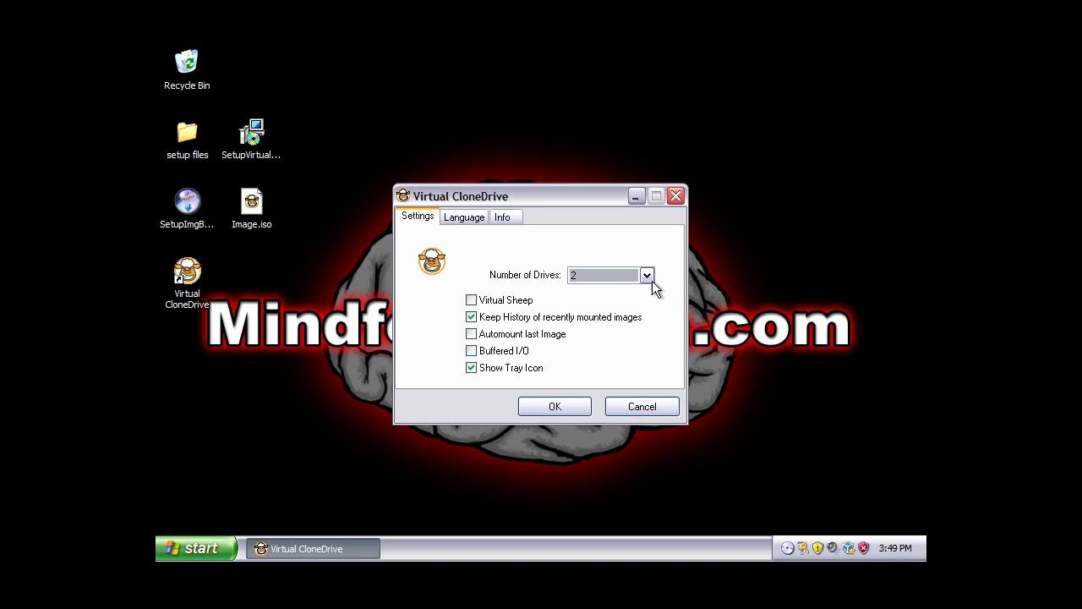
click(652, 281)
drag(652, 323, 611, 299)
click(479, 286)
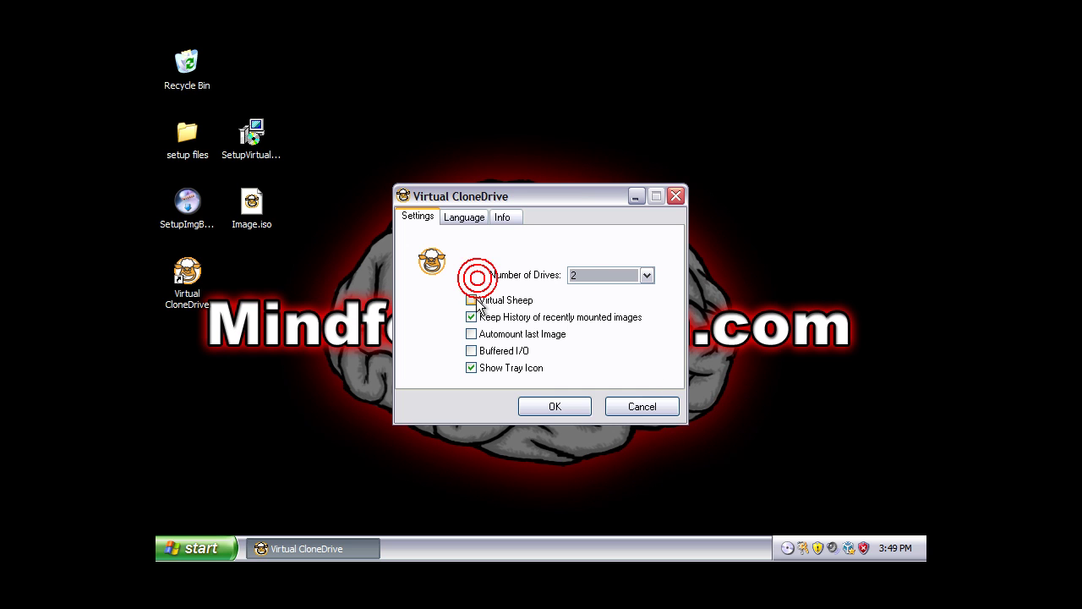
click(471, 300)
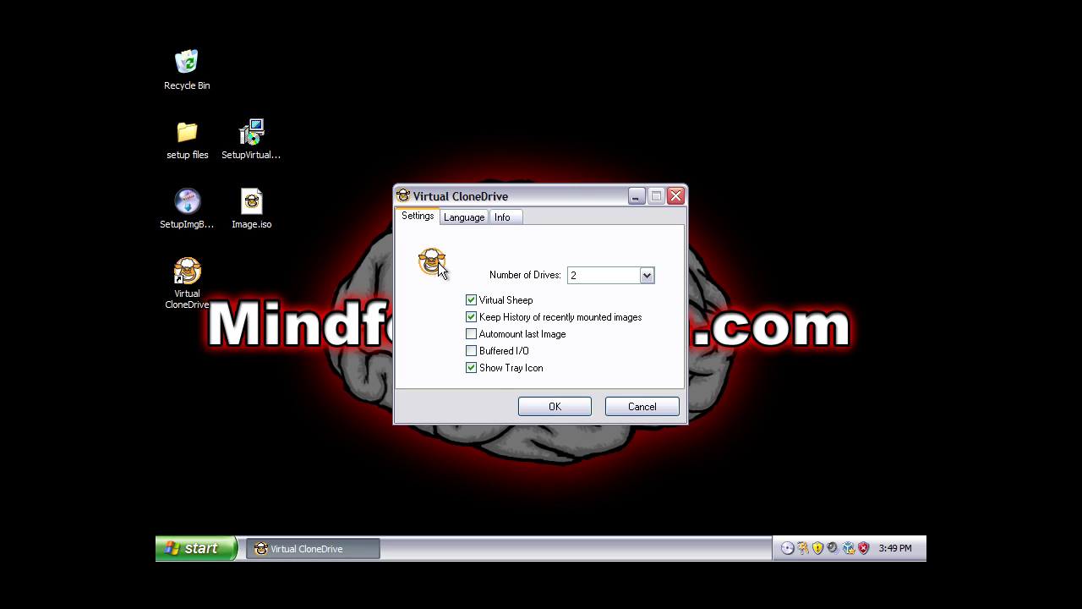
click(554, 405)
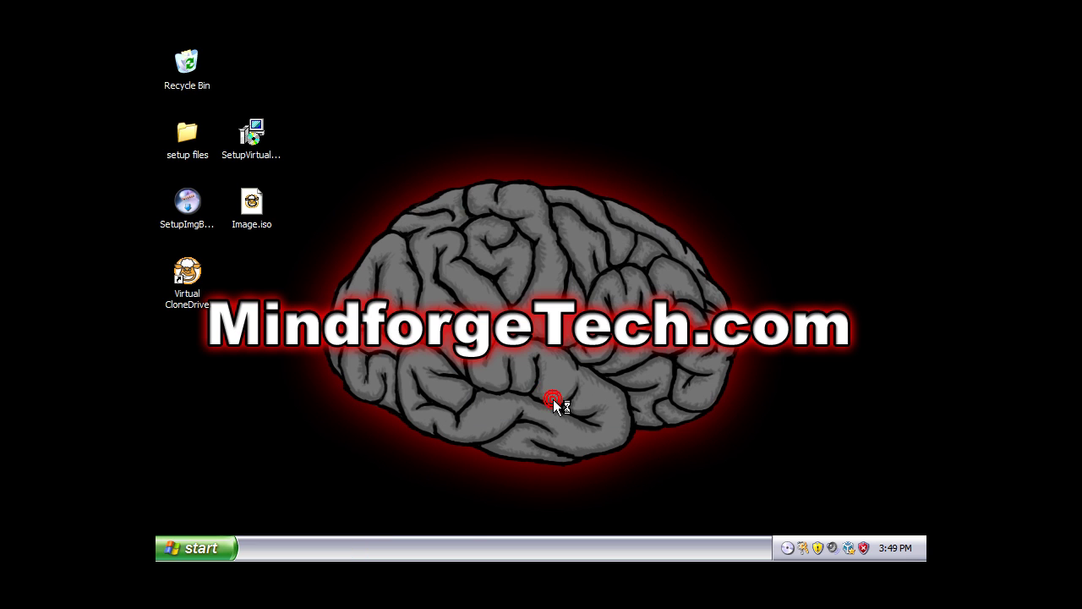
Open My Computer and examine the physical drive D: and the Virtual CloneDrive drives E: and F:
click(207, 551)
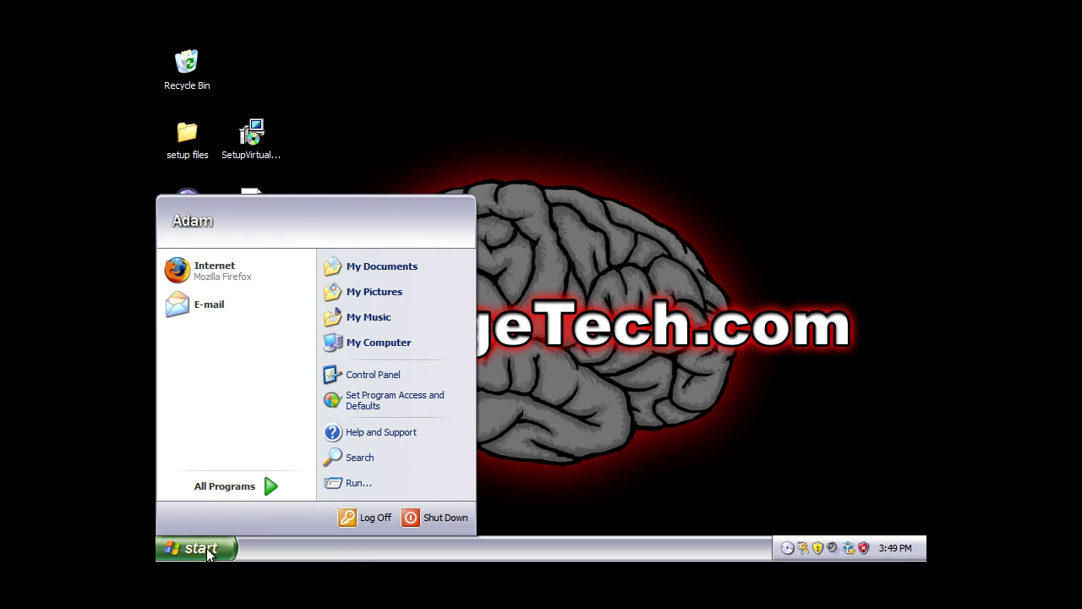
click(403, 345)
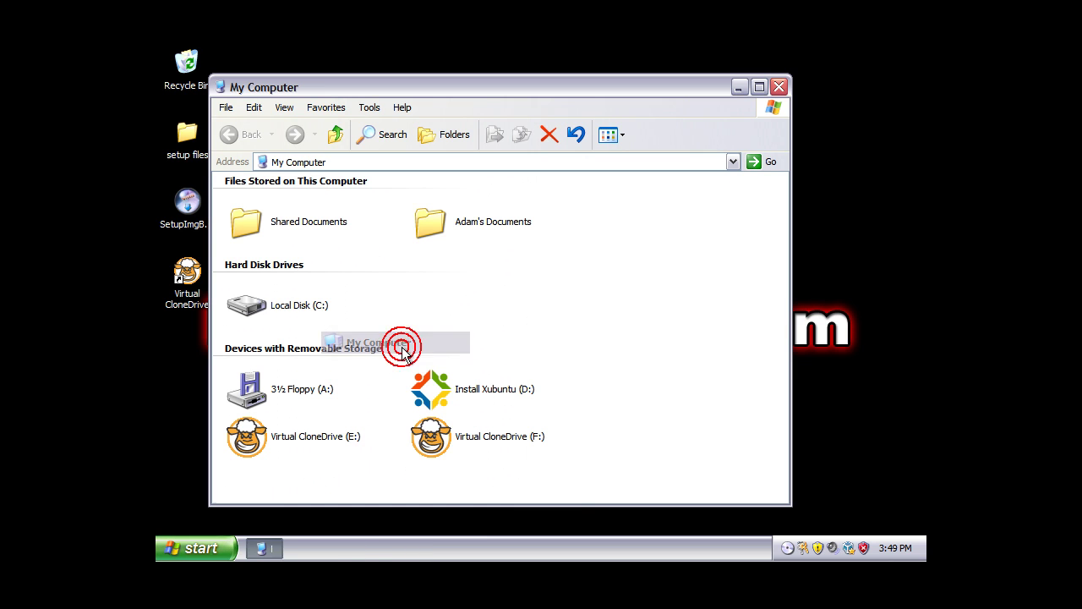
click(513, 391)
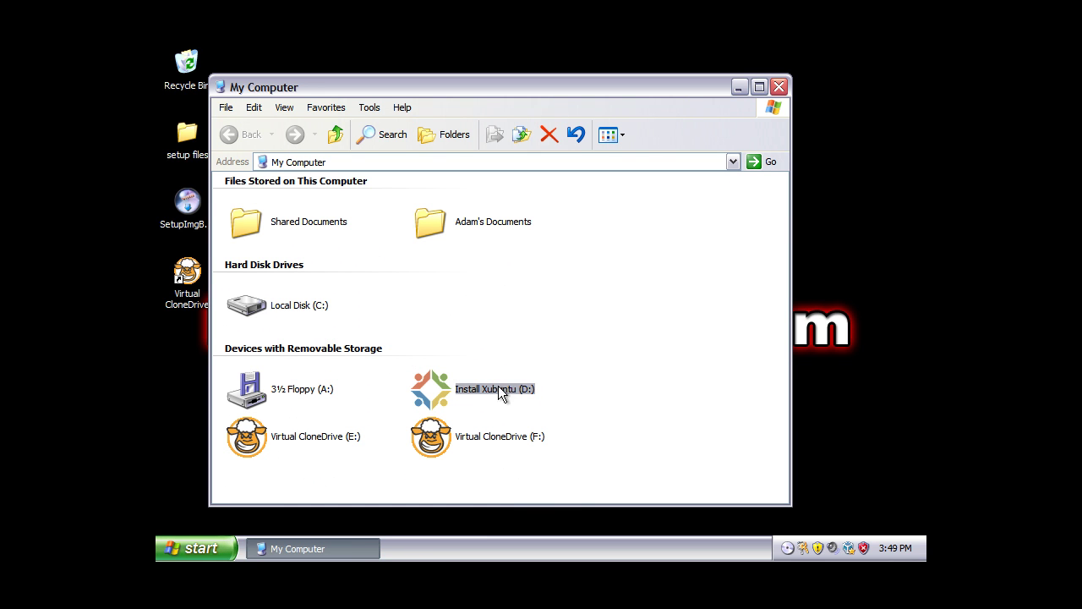
click(469, 447)
click(320, 438)
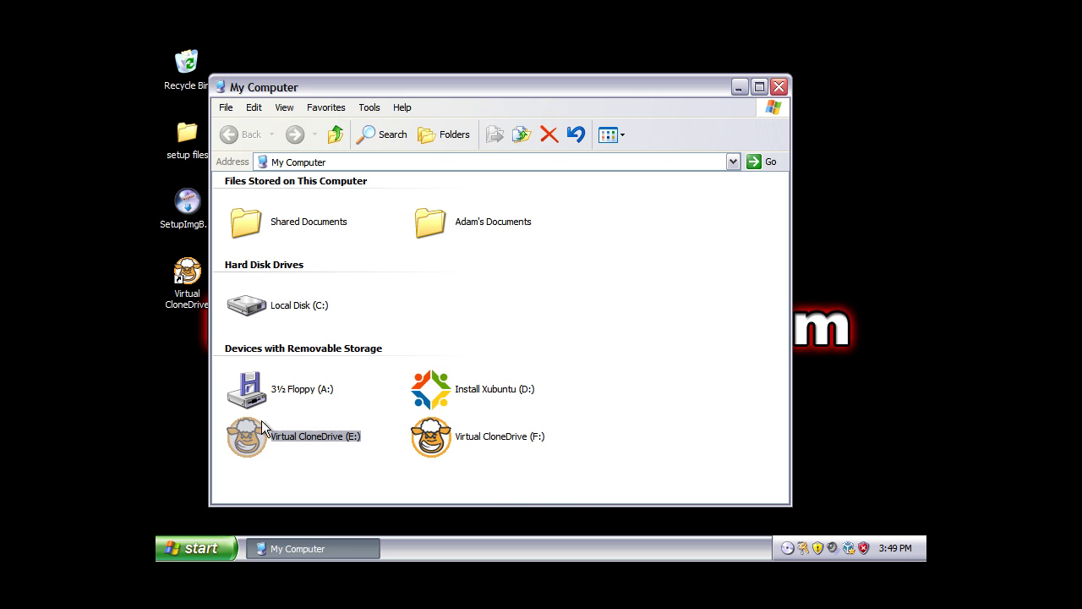
click(452, 443)
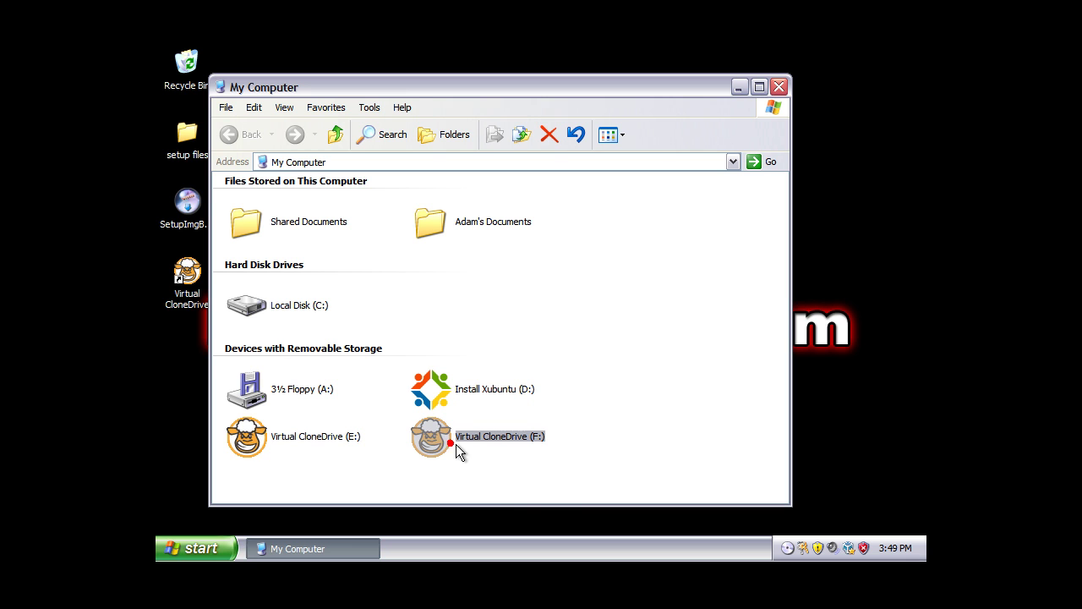
Move the My Computer window clear of the desktop icons so that Image.iso is uncovered
click(402, 107)
click(405, 88)
drag(379, 90, 492, 64)
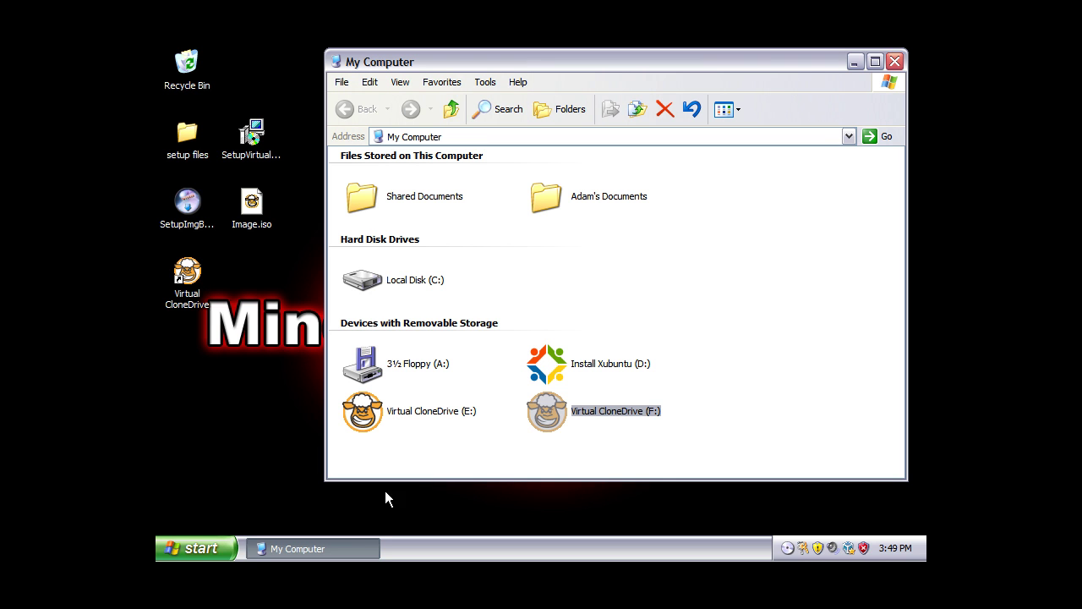
Mount Image.iso from the desktop in the Virtual CloneDrive drive E:
right_click(375, 413)
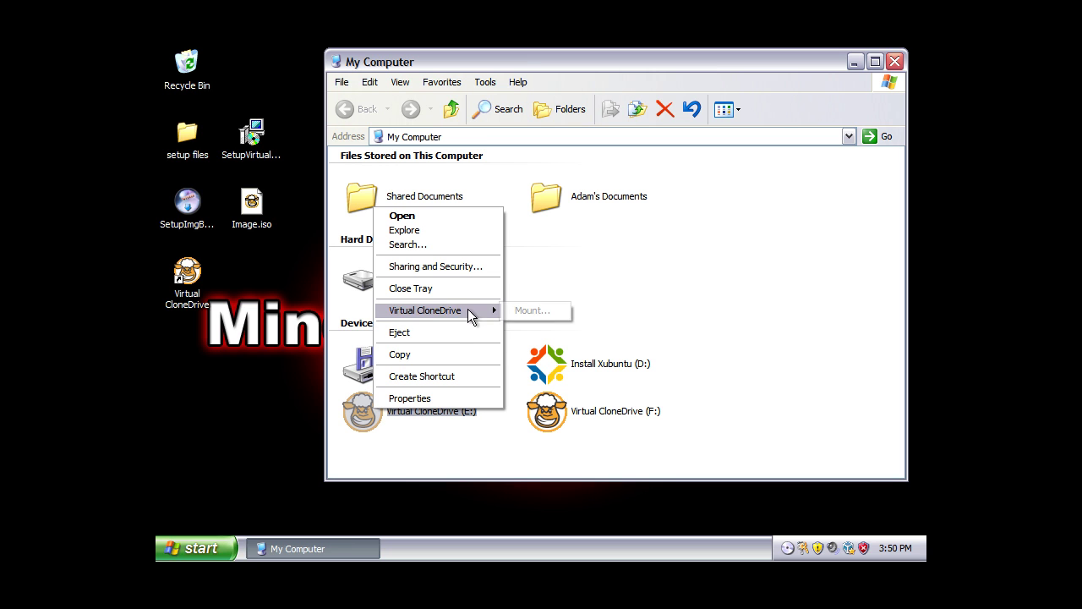
mouse_move(463, 311)
click(527, 317)
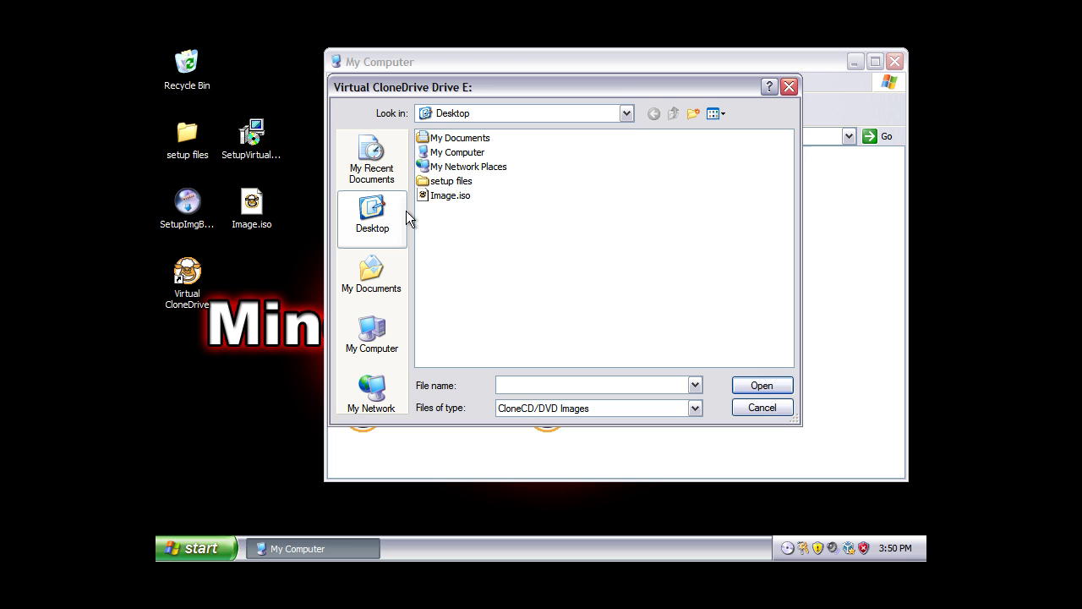
click(457, 198)
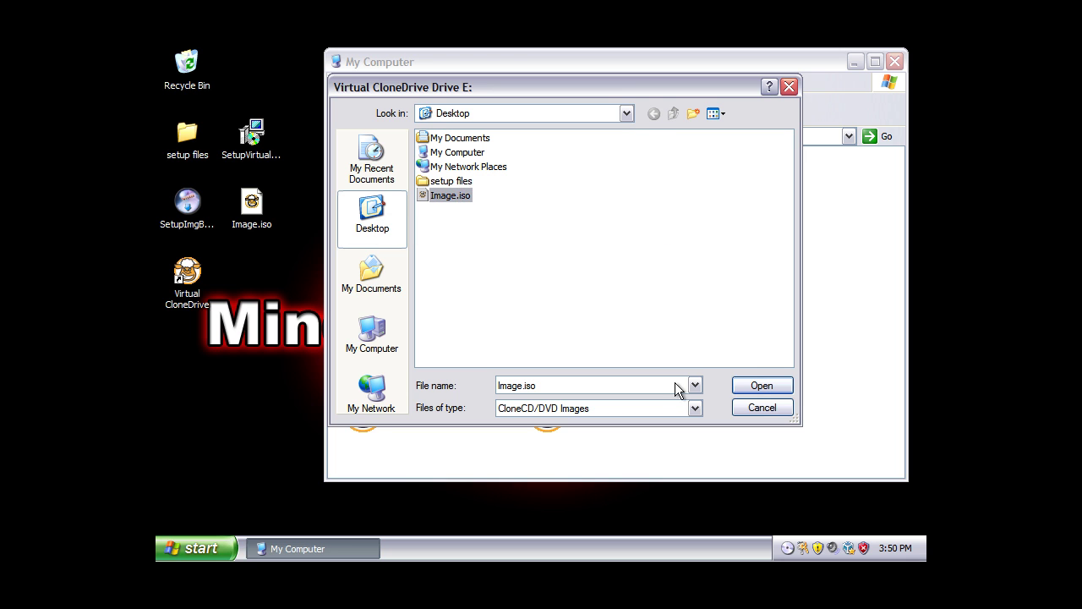
click(761, 389)
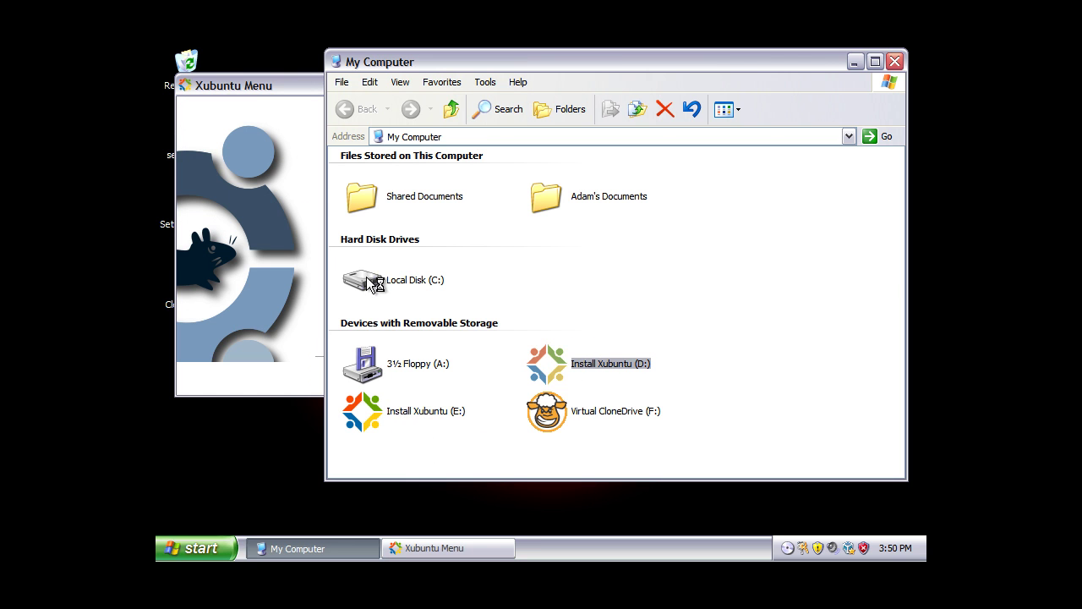
Bring the Xubuntu Menu window in front of My Computer and close it
click(289, 88)
drag(288, 87, 360, 97)
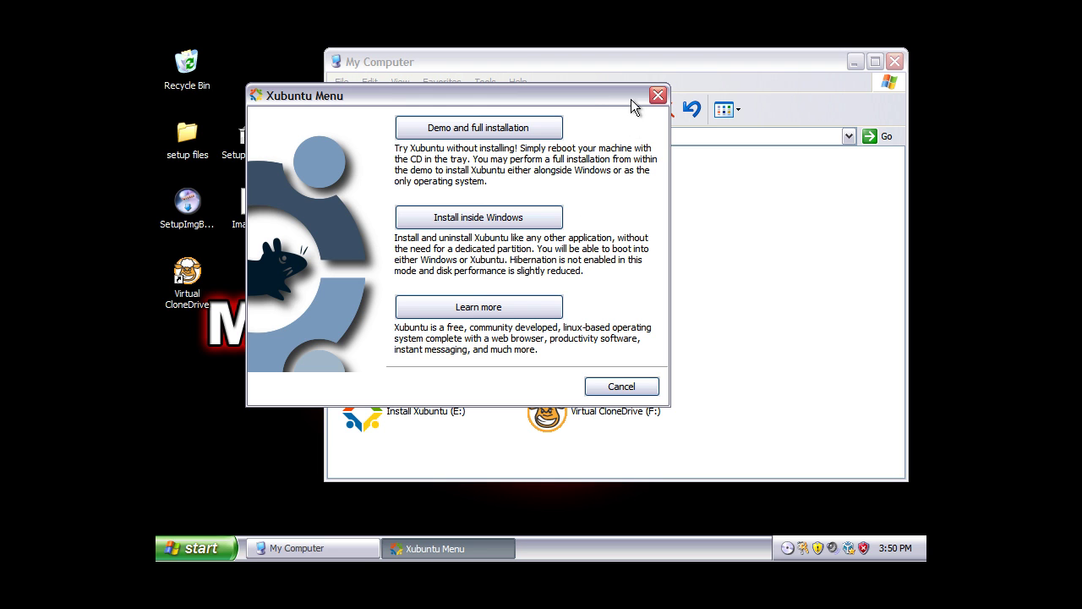
click(658, 98)
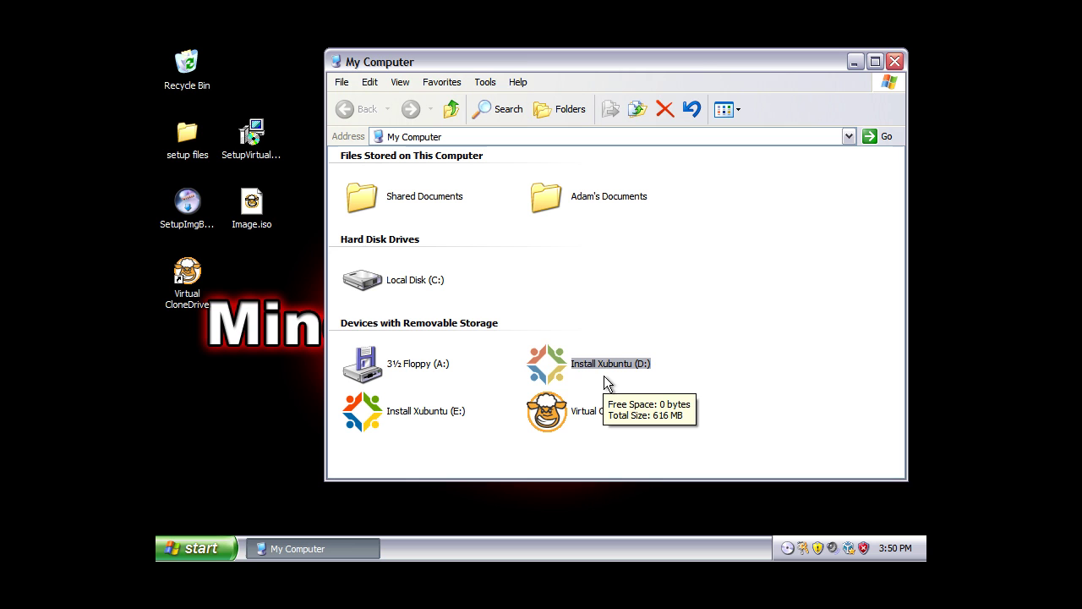
Unmount the Image.iso image from virtual drive E: and close the My Computer window
click(388, 404)
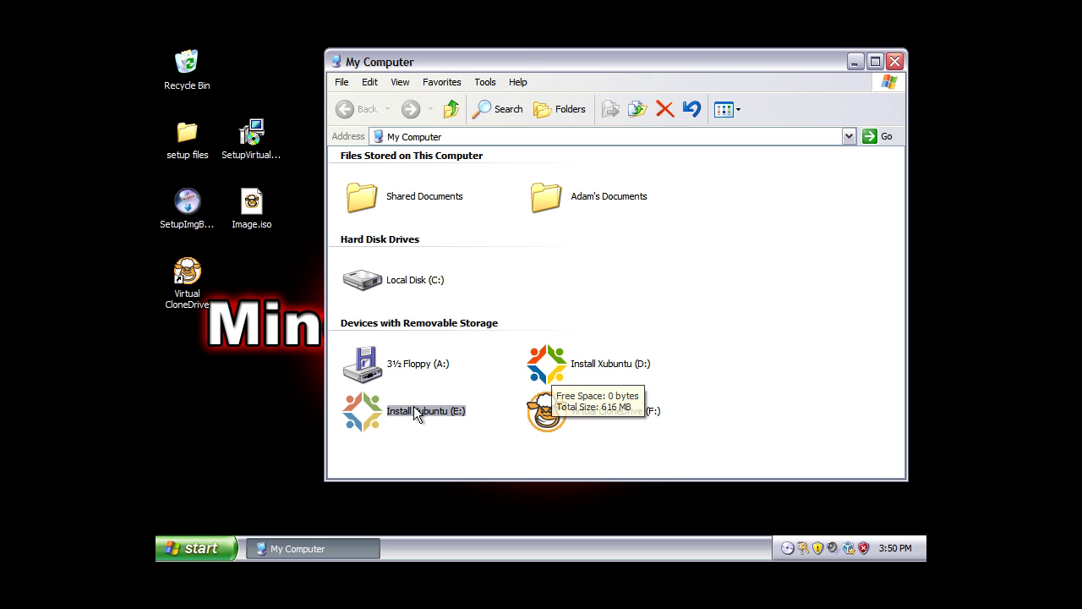
right_click(411, 420)
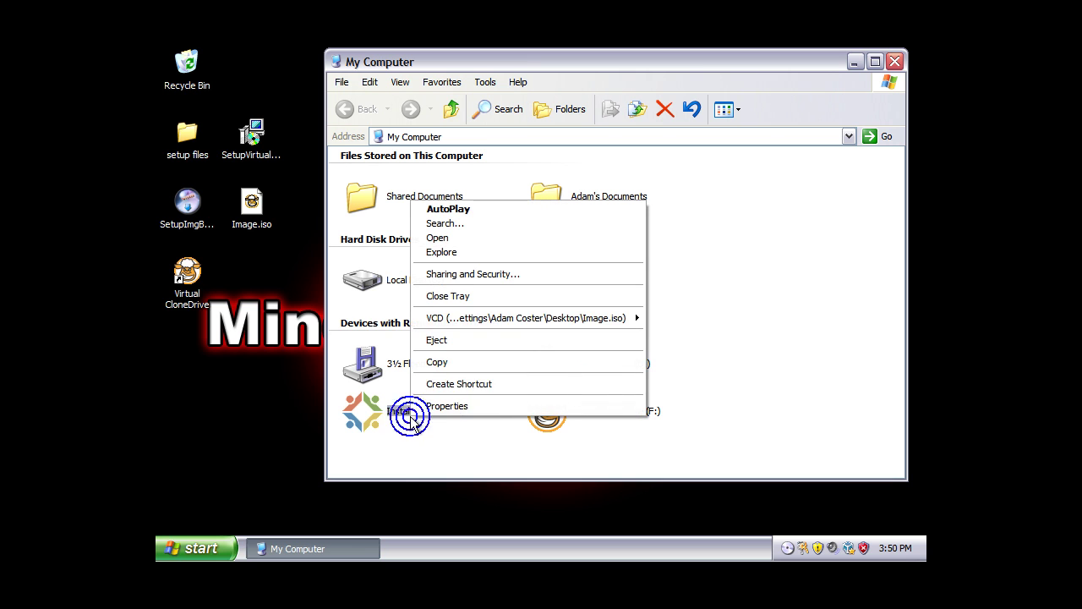
mouse_move(506, 318)
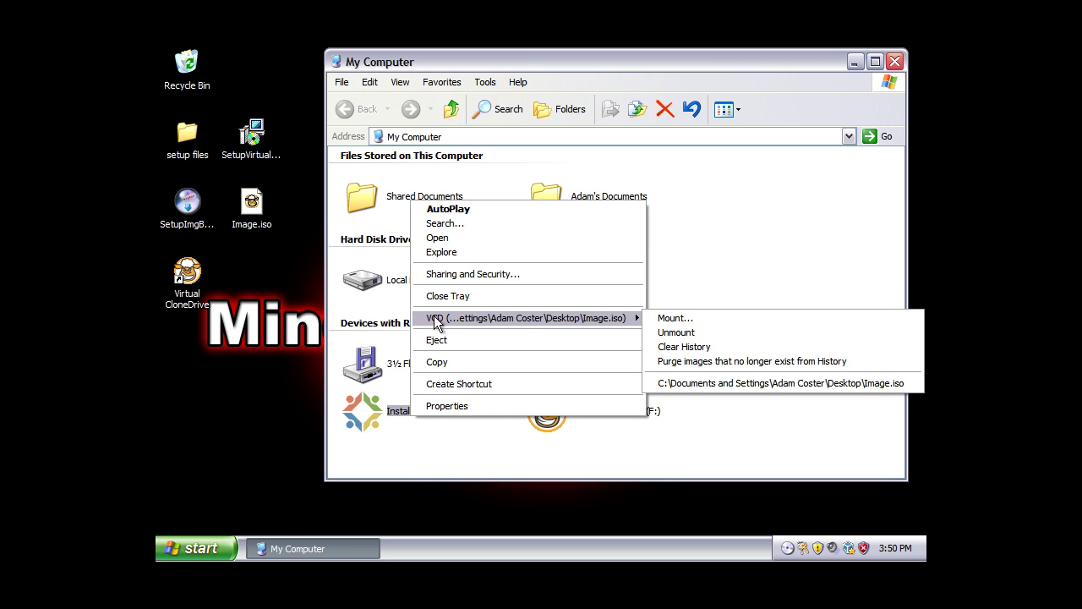
click(674, 333)
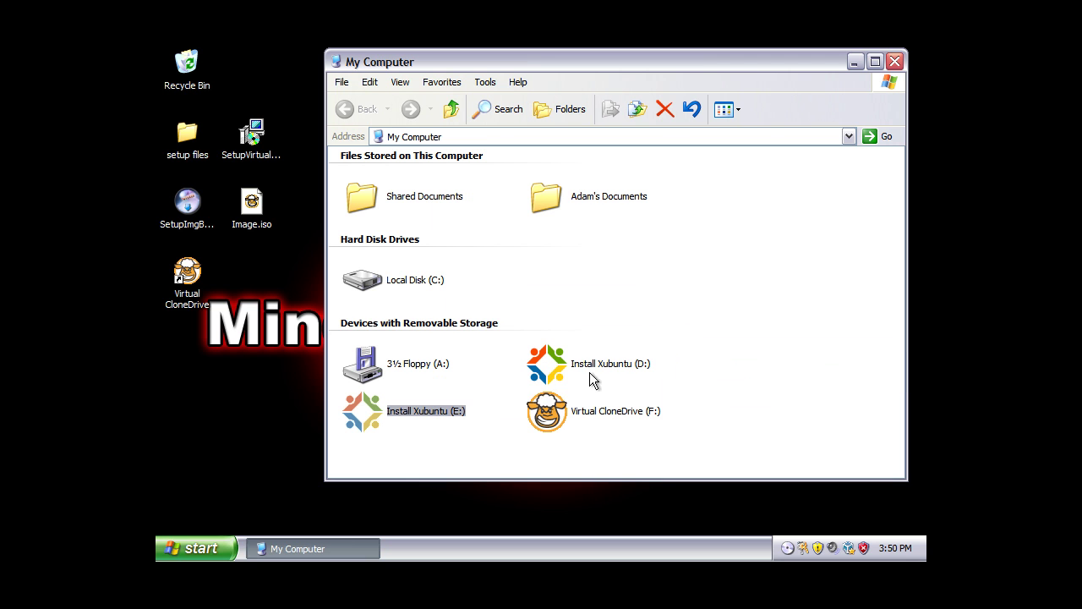
click(895, 62)
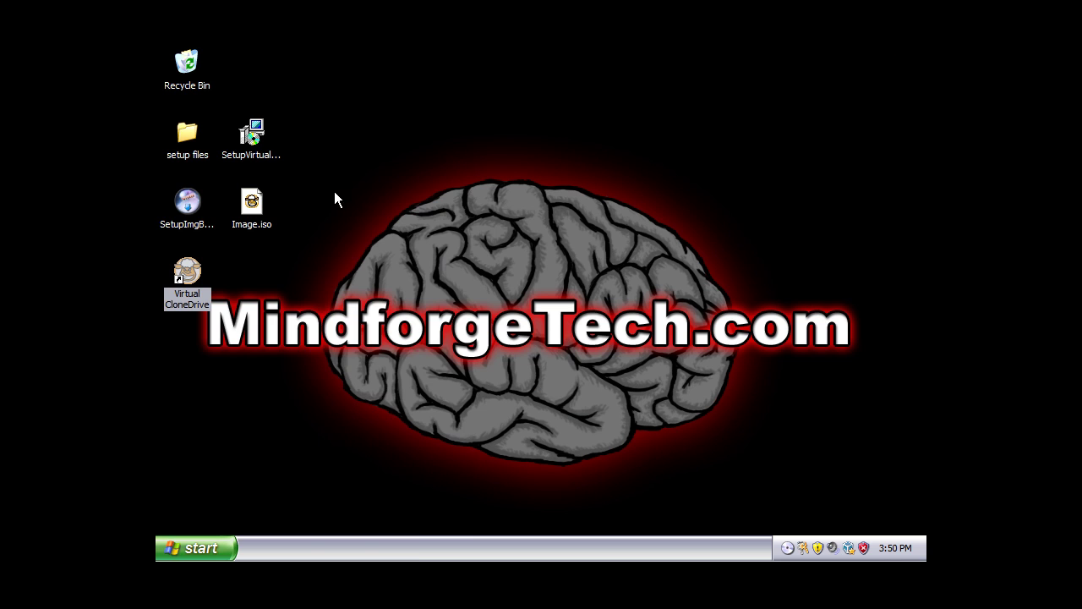
Launch ImgBurn, examine its mode for writing an image file to disc, and close the program
click(197, 548)
click(245, 486)
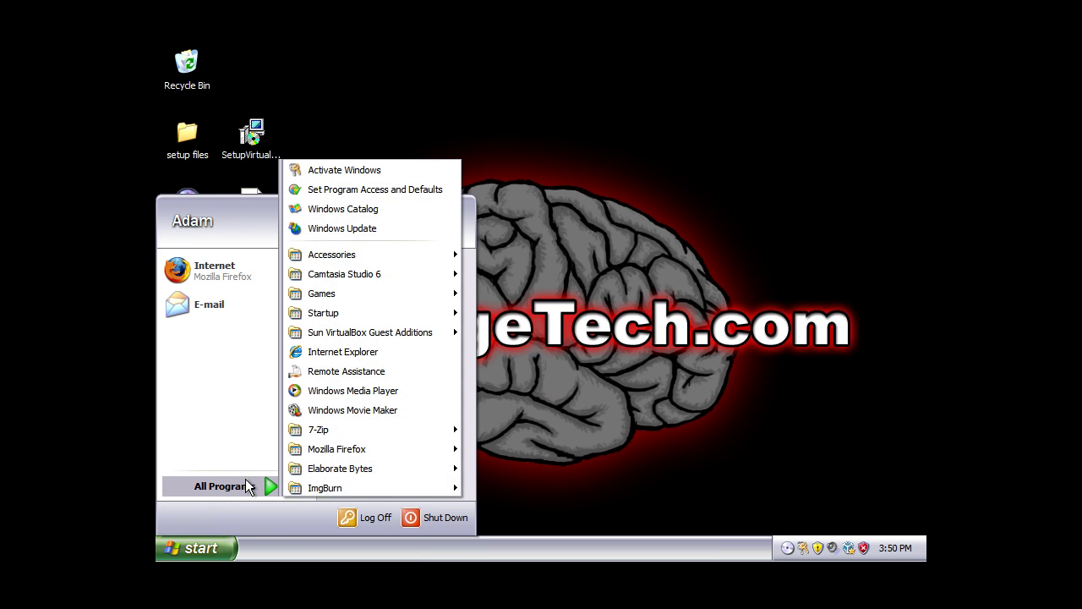
mouse_move(307, 488)
click(504, 484)
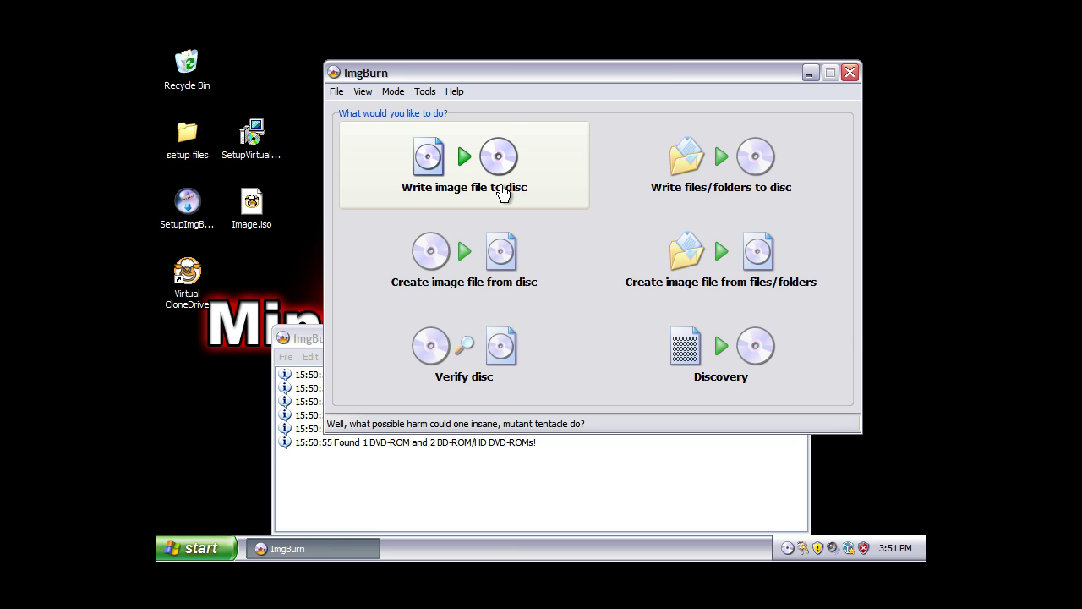
click(501, 192)
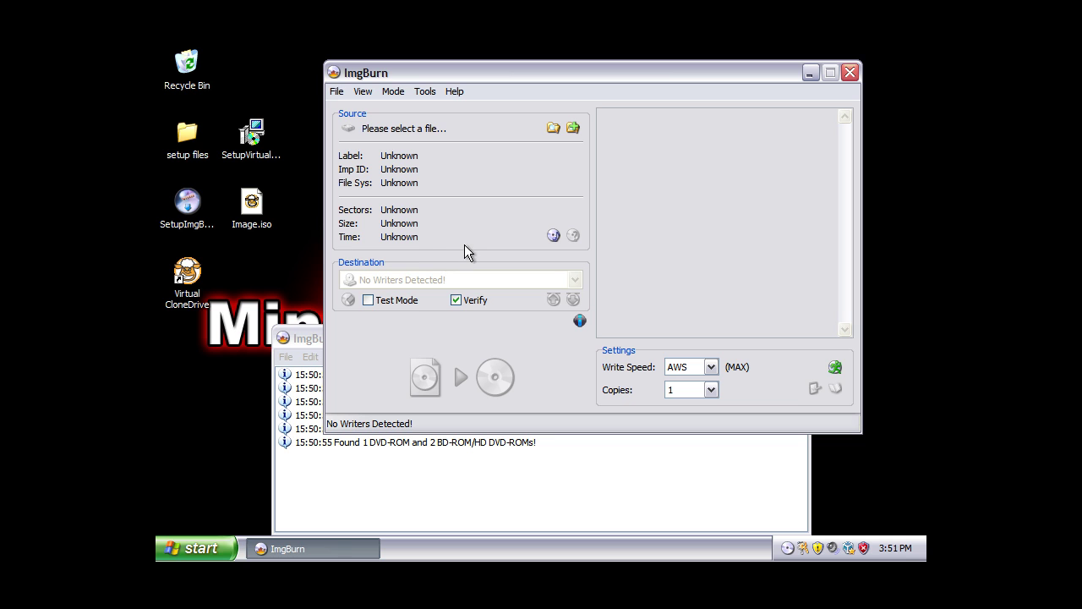
click(857, 73)
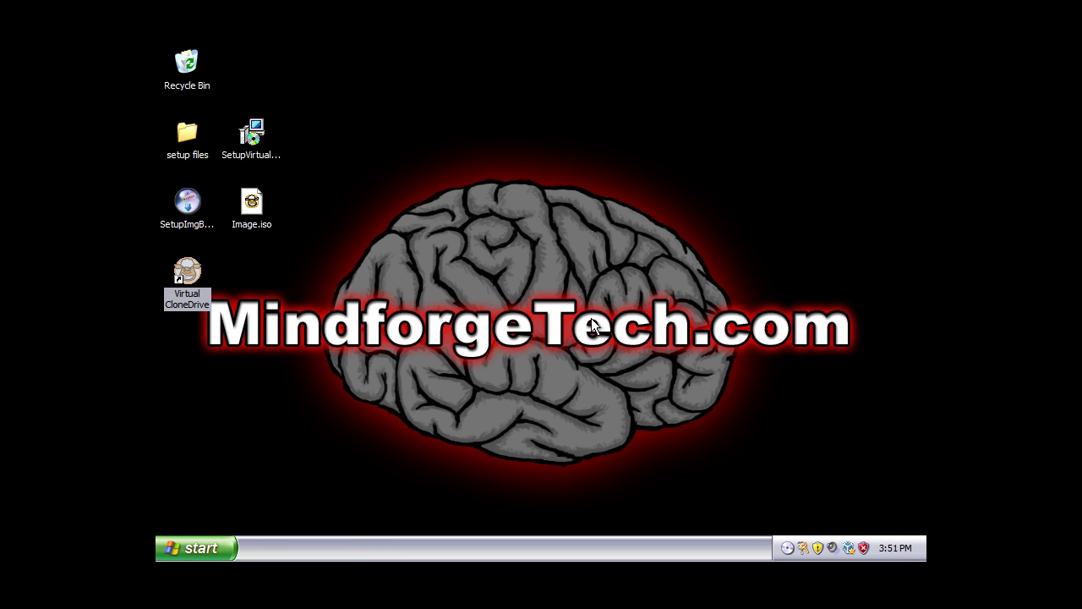